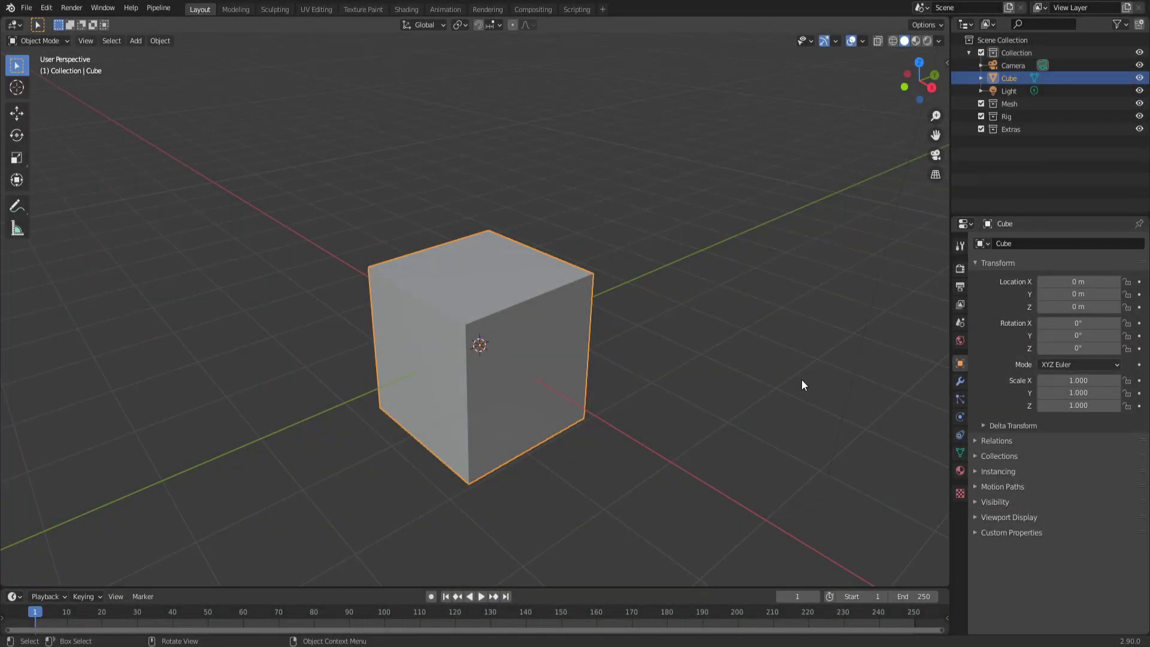
Try uniform and Z-only scaling on the cube, cancelling both so it stays at 1.000
{"action": "mouse_move", "coordinate": [801, 379]}
{"action": "middle_mouse_down"}
{"action": "mouse_move", "coordinate": [763, 379]}
{"action": "mouse_move", "coordinate": [785, 379]}
{"action": "middle_mouse_up"}
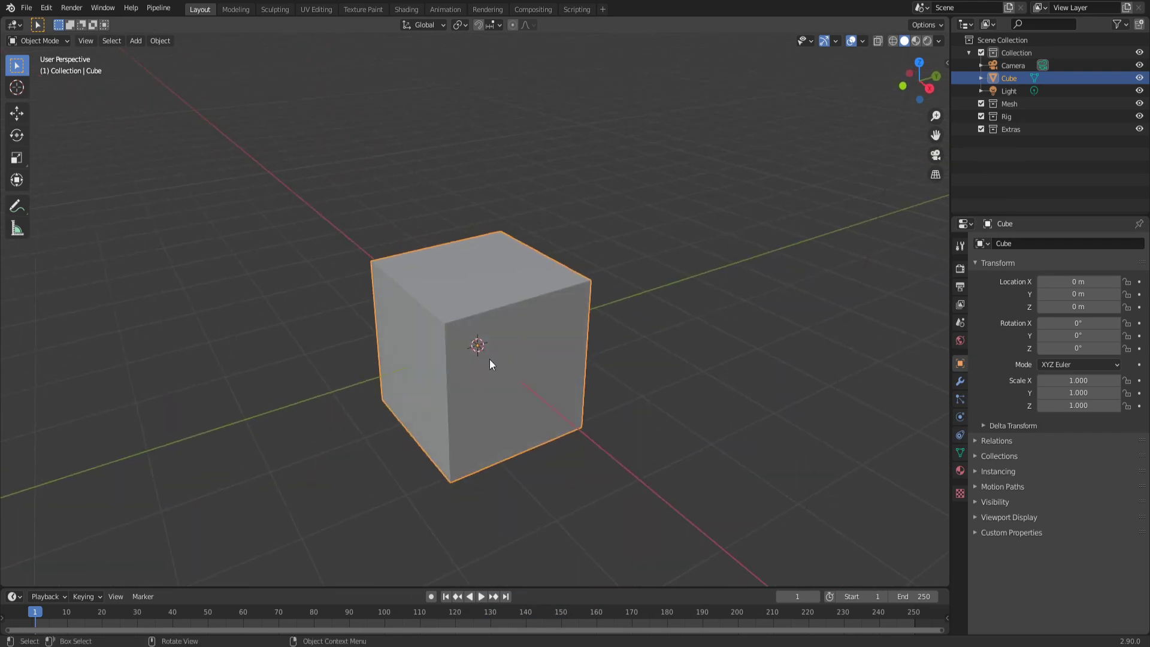
{"action": "scroll", "coordinate": [491, 360], "scroll_direction": "up", "scroll_amount": 1}
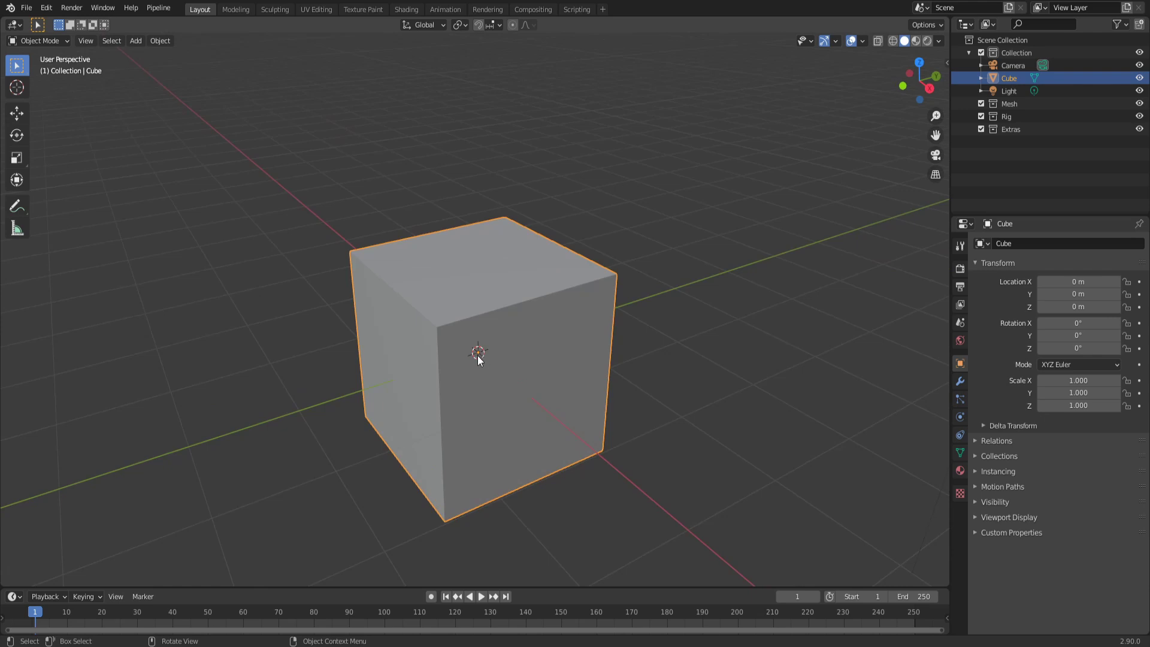
{"action": "mouse_move", "coordinate": [481, 358]}
{"action": "middle_mouse_down"}
{"action": "mouse_move", "coordinate": [509, 356]}
{"action": "mouse_move", "coordinate": [475, 354]}
{"action": "middle_mouse_up"}
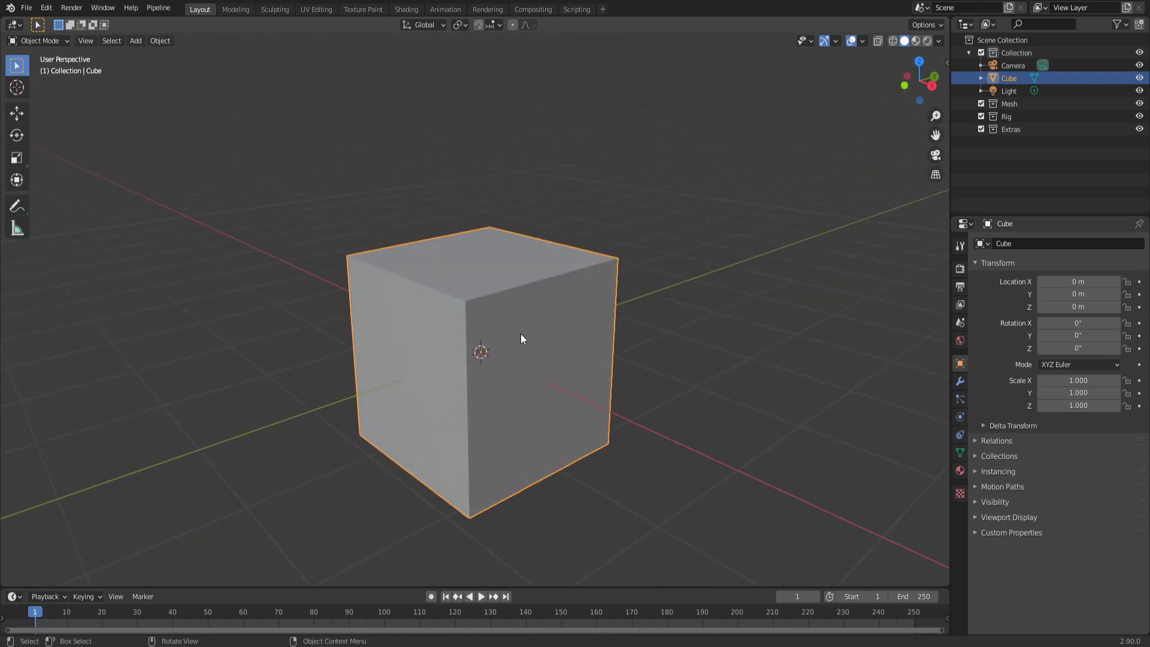
{"action": "middle_click_drag", "start_coordinate": [517, 334], "coordinate": [499, 342]}
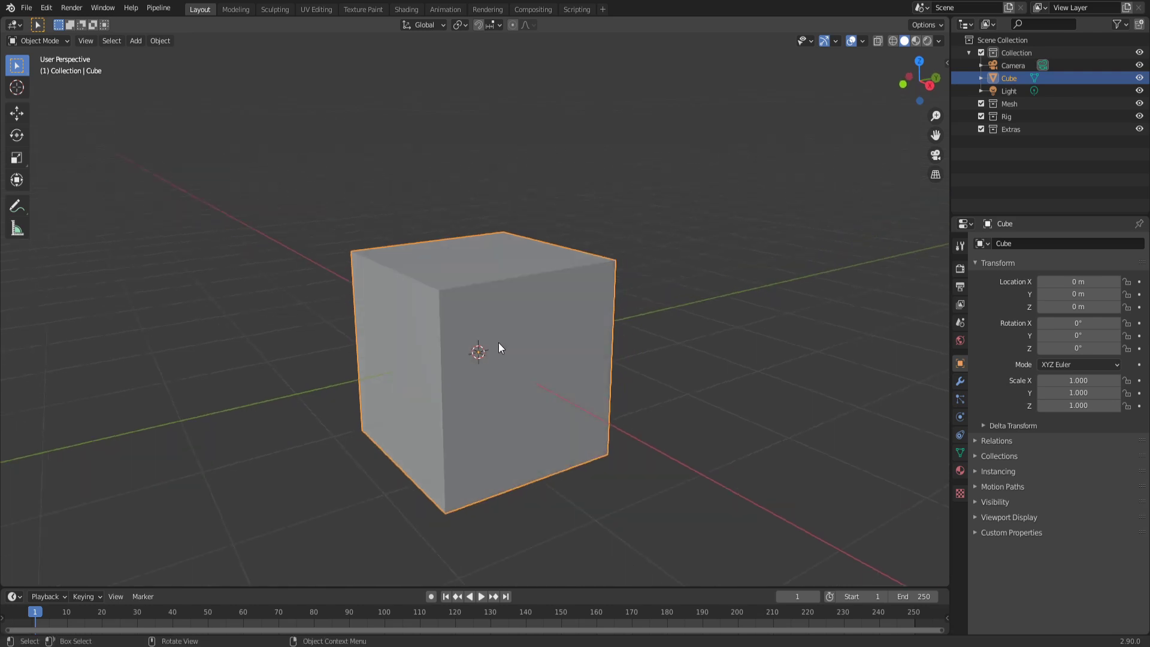
{"action": "key", "text": "s"}
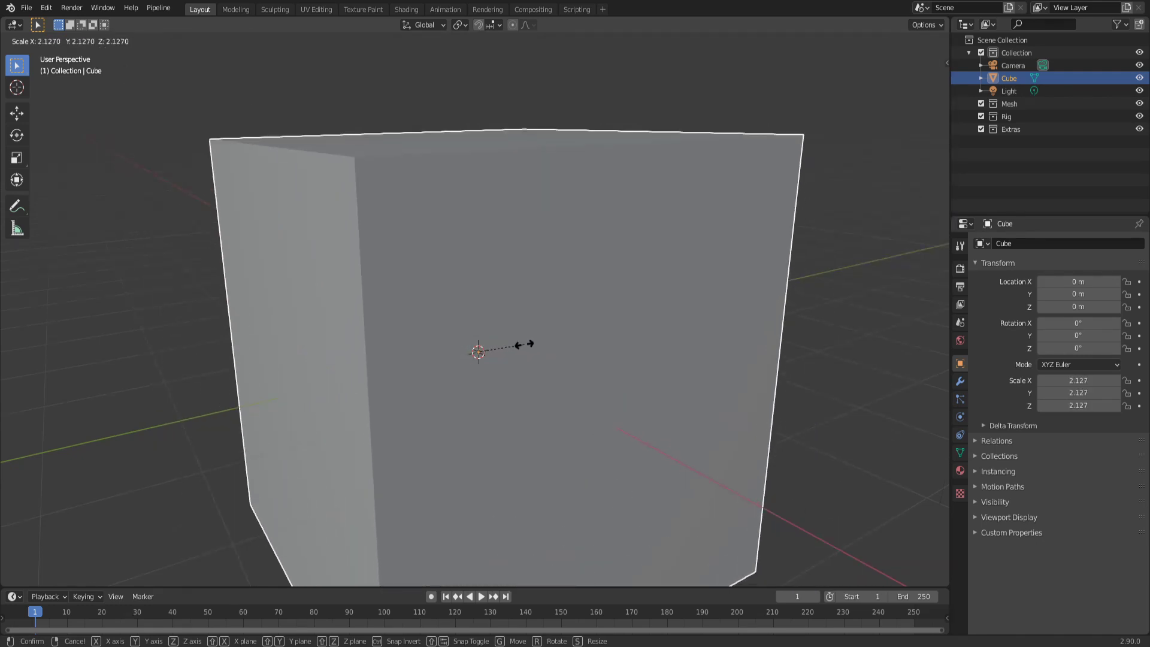
{"action": "key", "text": "Escape"}
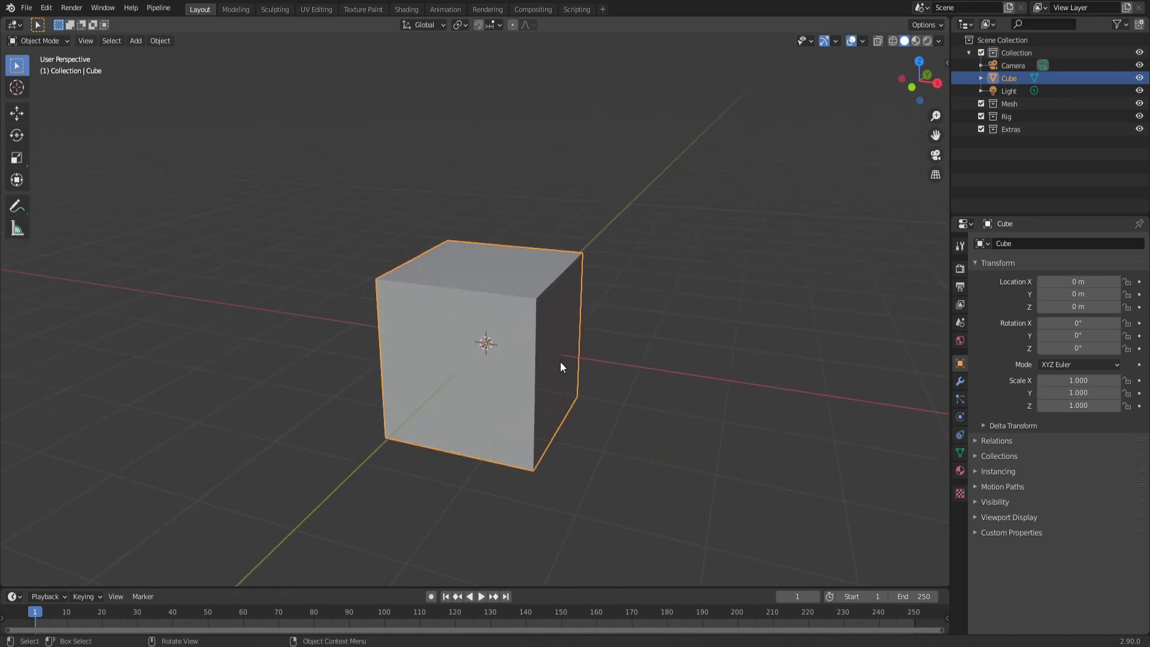
{"action": "key", "text": "s"}
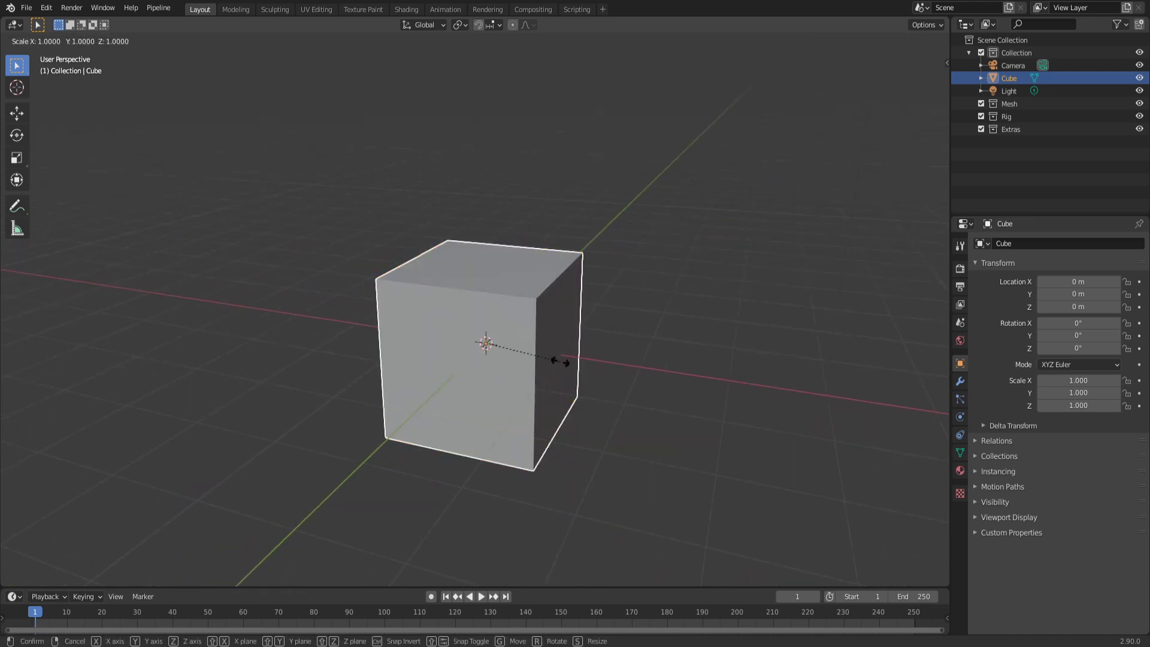
{"action": "key", "text": "z"}
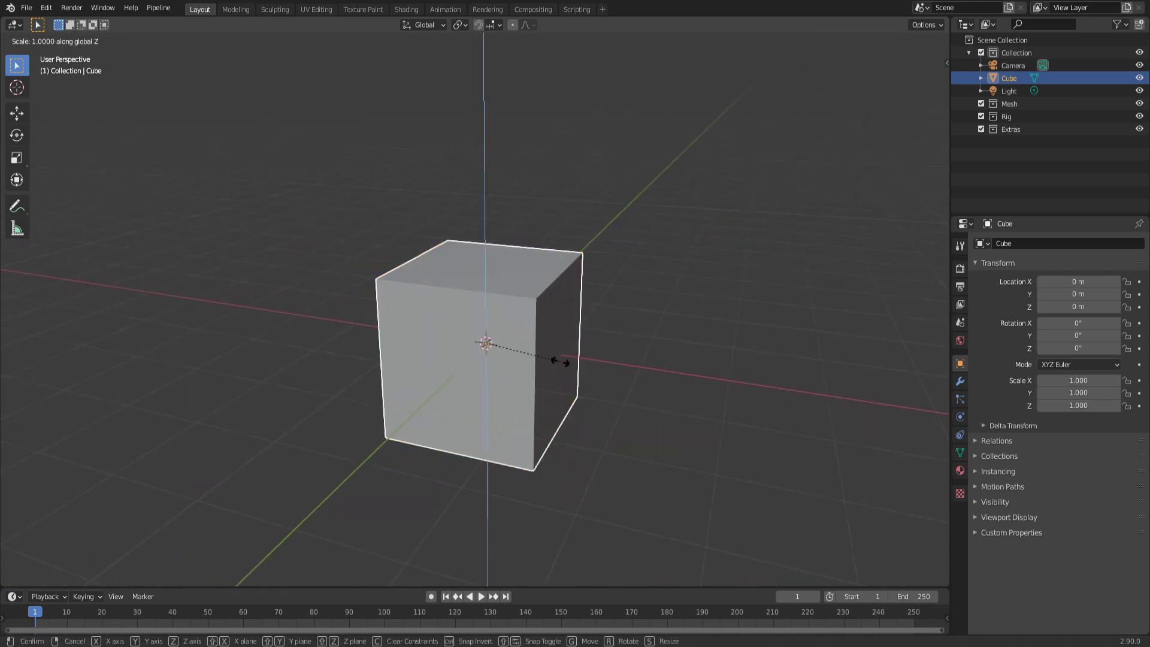
{"action": "mouse_move", "coordinate": [642, 356]}
{"action": "key", "text": "Escape"}
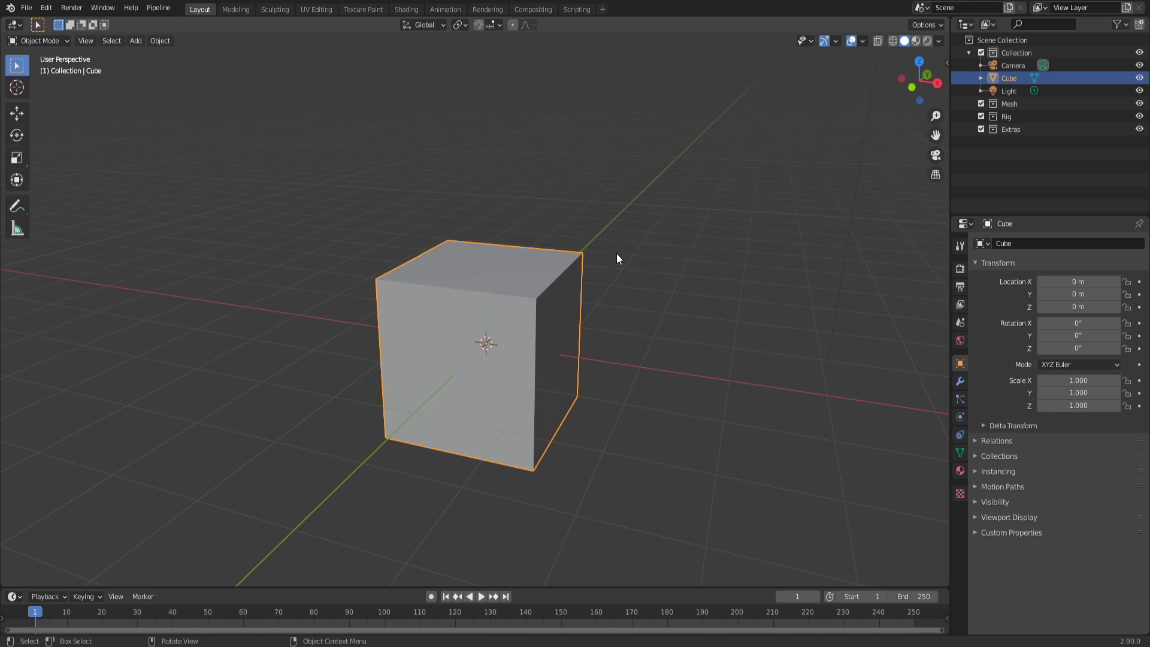
In Edit Mode, snap the 3D cursor to the bottom front corner vertex, then switch to face select
{"action": "middle_click_drag", "start_coordinate": [617, 254], "coordinate": [584, 353]}
{"action": "key", "text": "Tab"}
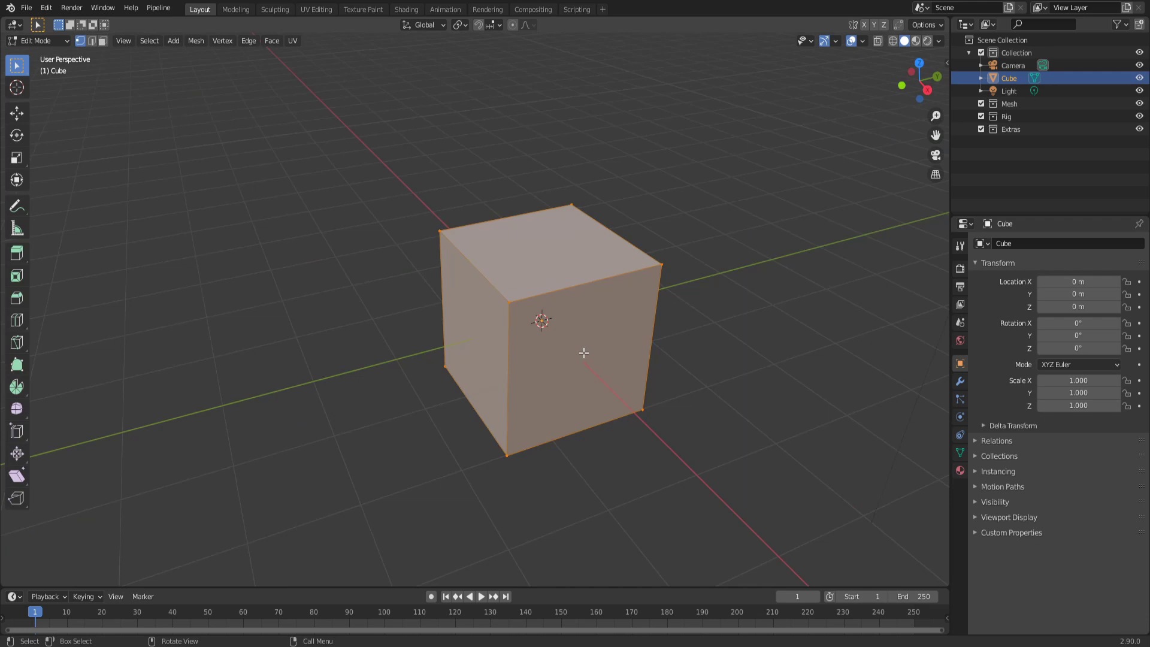
{"action": "left_click", "coordinate": [509, 305]}
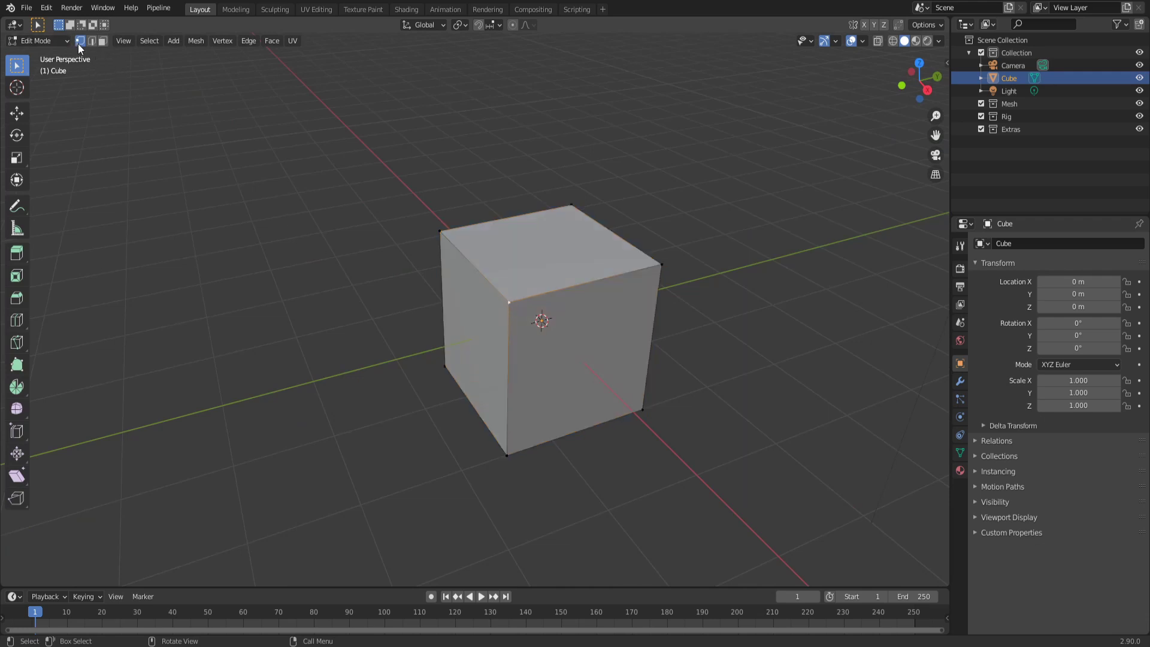
{"action": "left_click", "coordinate": [512, 458]}
{"action": "key", "text": "shift+s"}
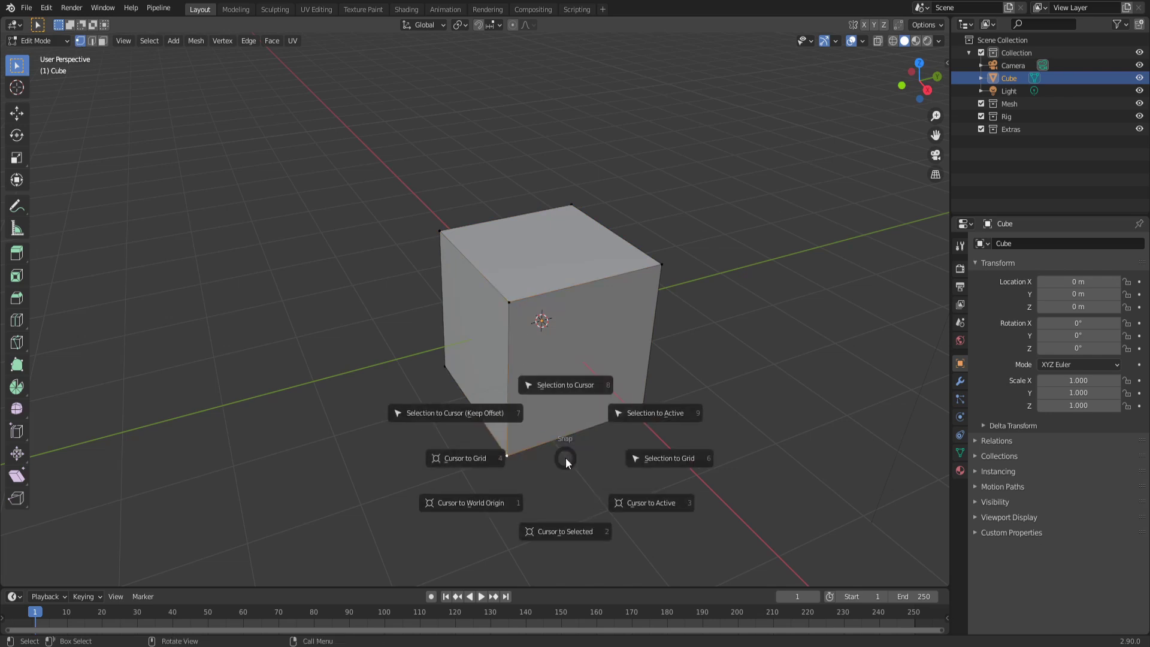
{"action": "left_click", "coordinate": [556, 533]}
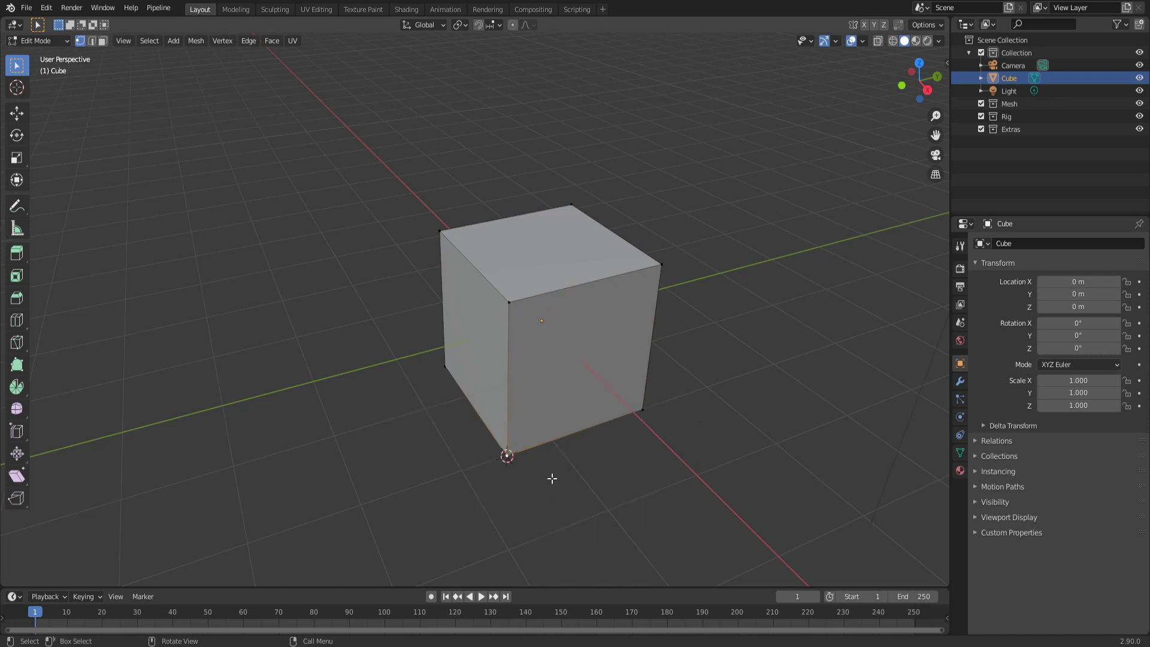
{"action": "middle_click_drag", "start_coordinate": [556, 534], "coordinate": [638, 465]}
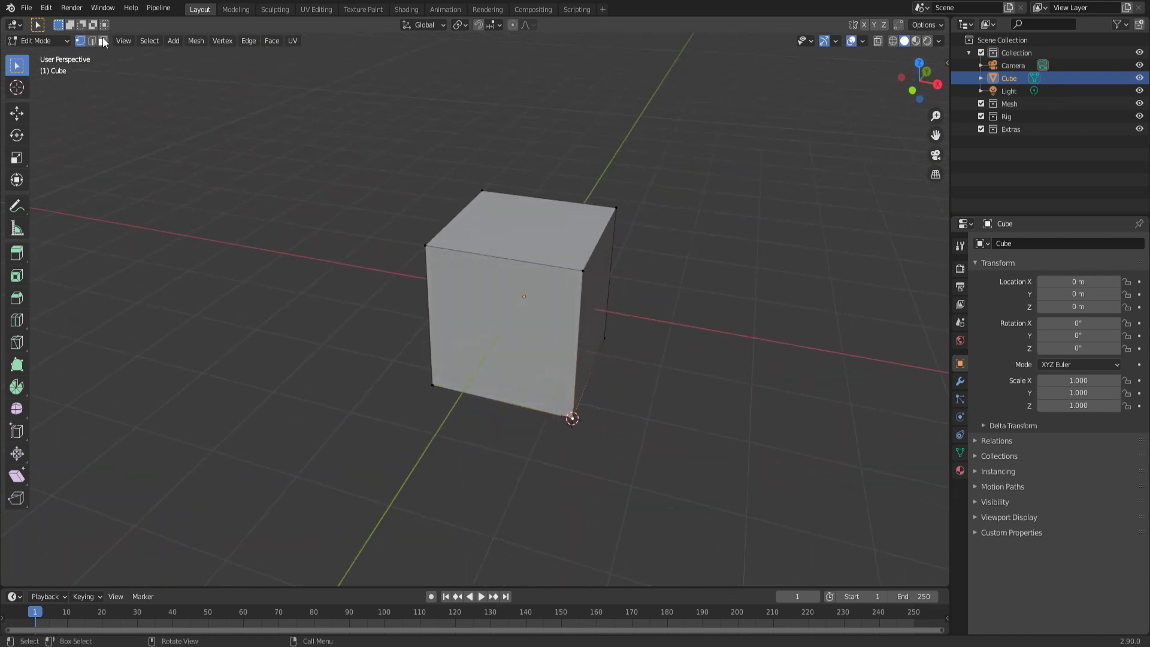
{"action": "left_click", "coordinate": [102, 40]}
Select the cube's bottom face, snap the 3D cursor to its centre, and orbit below to check
{"action": "middle_click_drag", "start_coordinate": [620, 368], "coordinate": [523, 315]}
{"action": "left_click", "coordinate": [523, 316]}
{"action": "middle_click_drag", "start_coordinate": [553, 380], "coordinate": [557, 384]}
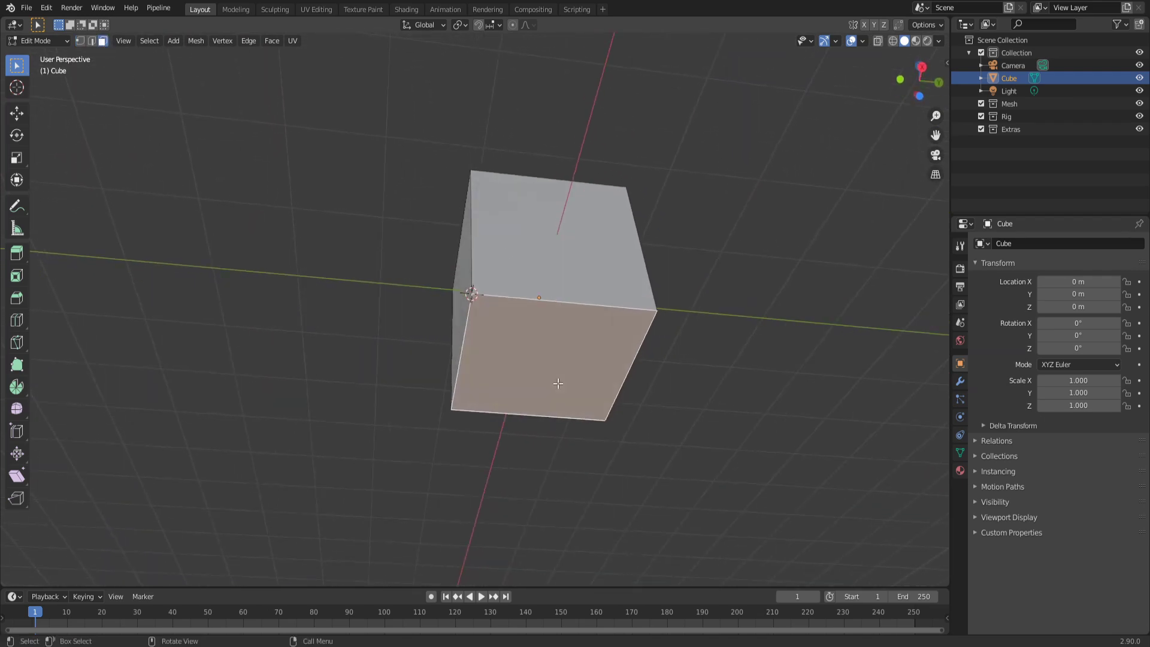
{"action": "key", "text": "shift+s"}
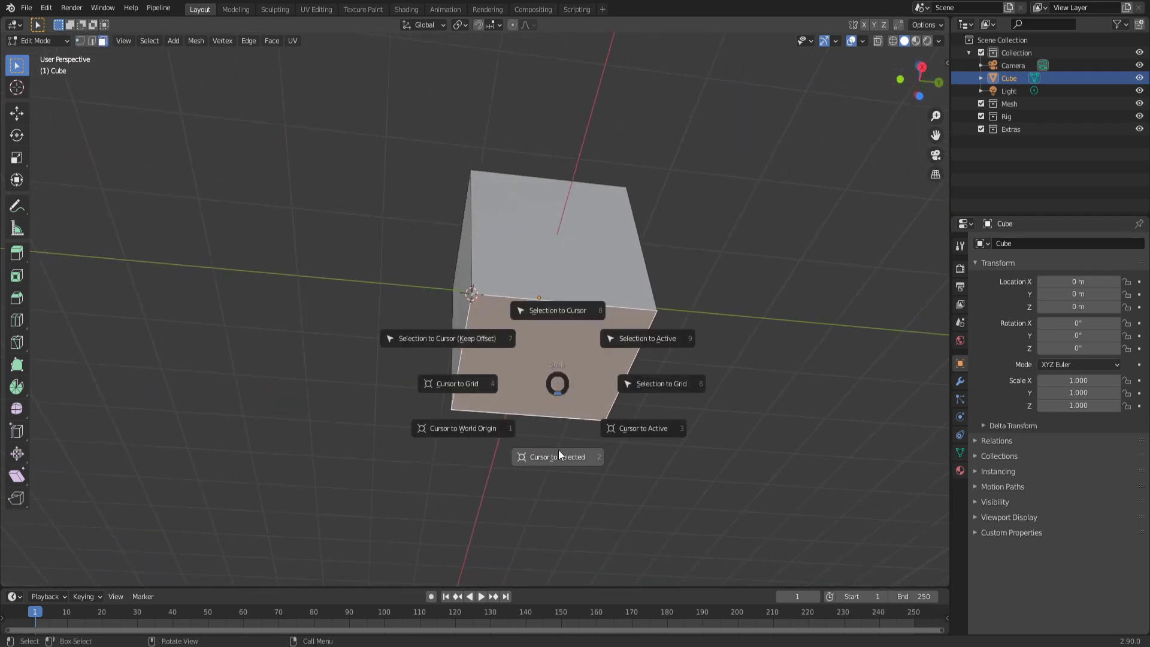
{"action": "left_click", "coordinate": [558, 451]}
{"action": "middle_click_drag", "start_coordinate": [572, 419], "coordinate": [608, 395]}
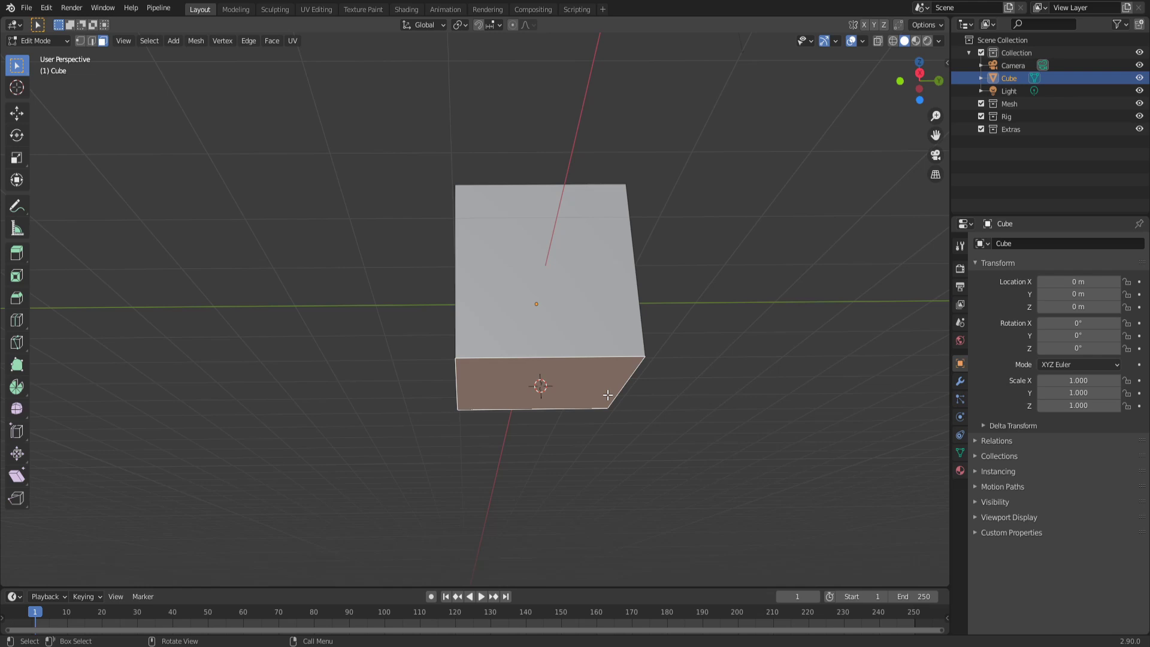
{"action": "middle_click_drag", "start_coordinate": [532, 374], "coordinate": [605, 359]}
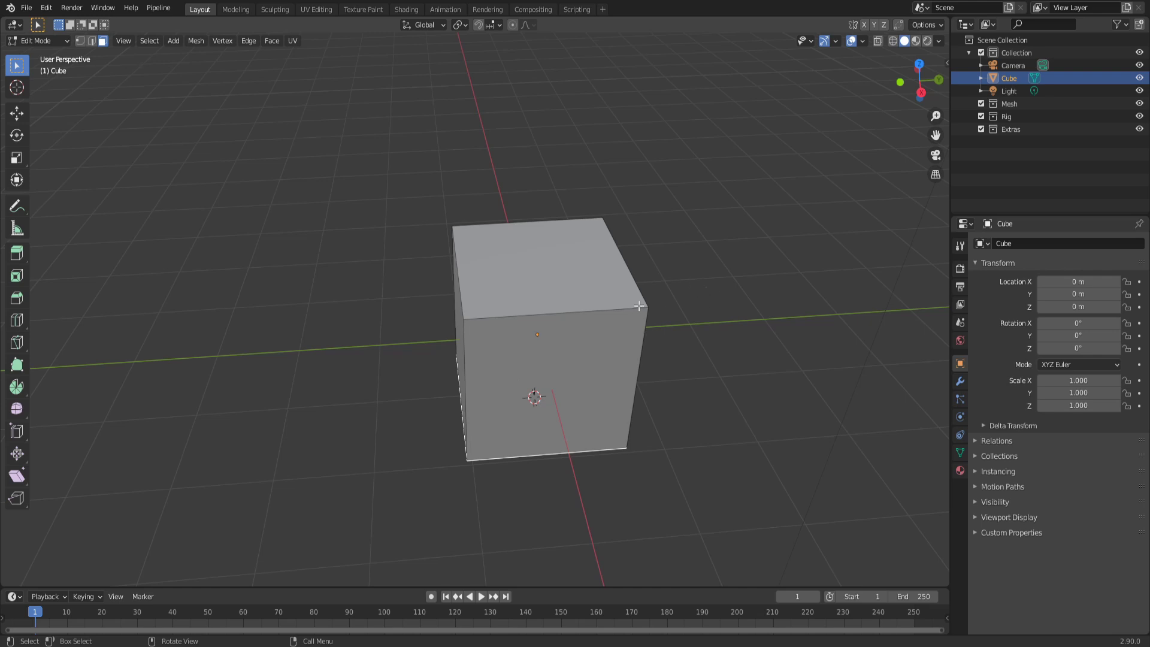
{"action": "middle_click_drag", "start_coordinate": [641, 306], "coordinate": [599, 414]}
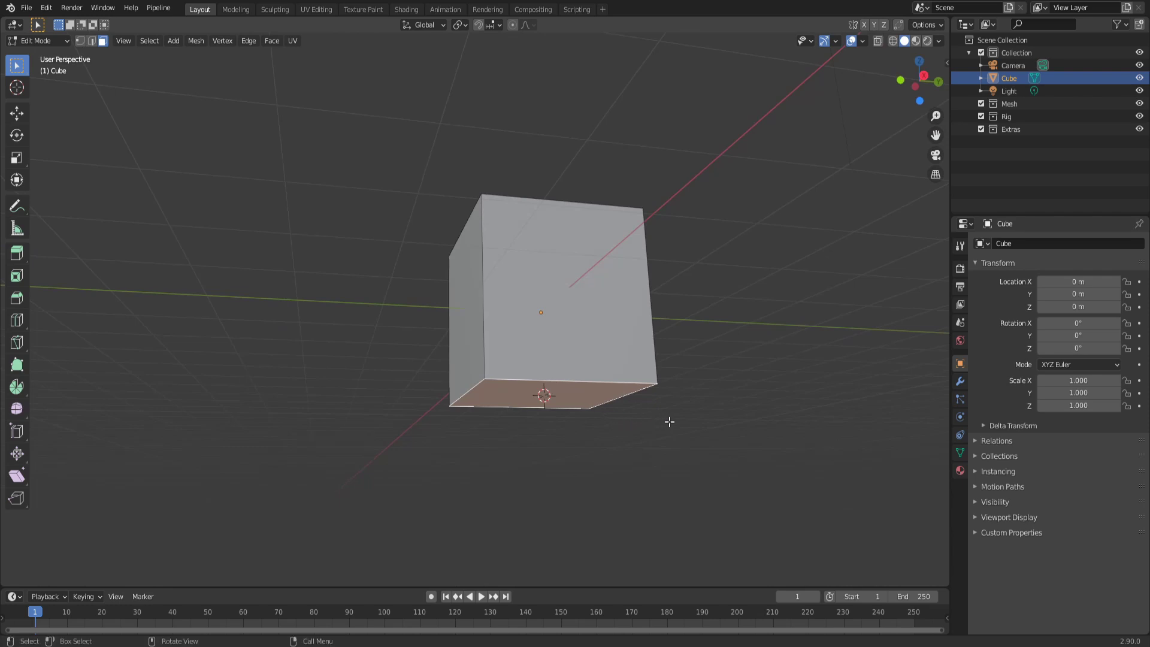
{"action": "middle_click_drag", "start_coordinate": [542, 420], "coordinate": [550, 399]}
Back in Object Mode, set the cube's origin to the 3D cursor, giving Location Z -1 m
{"action": "key", "text": "Tab"}
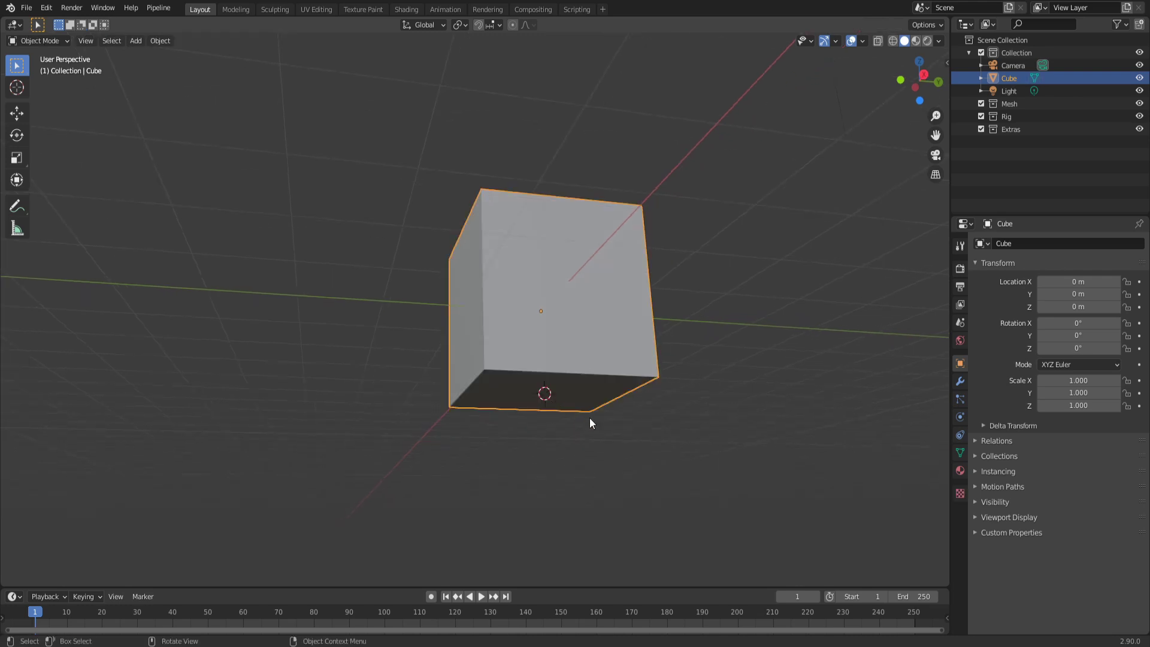
{"action": "left_click", "coordinate": [155, 43]}
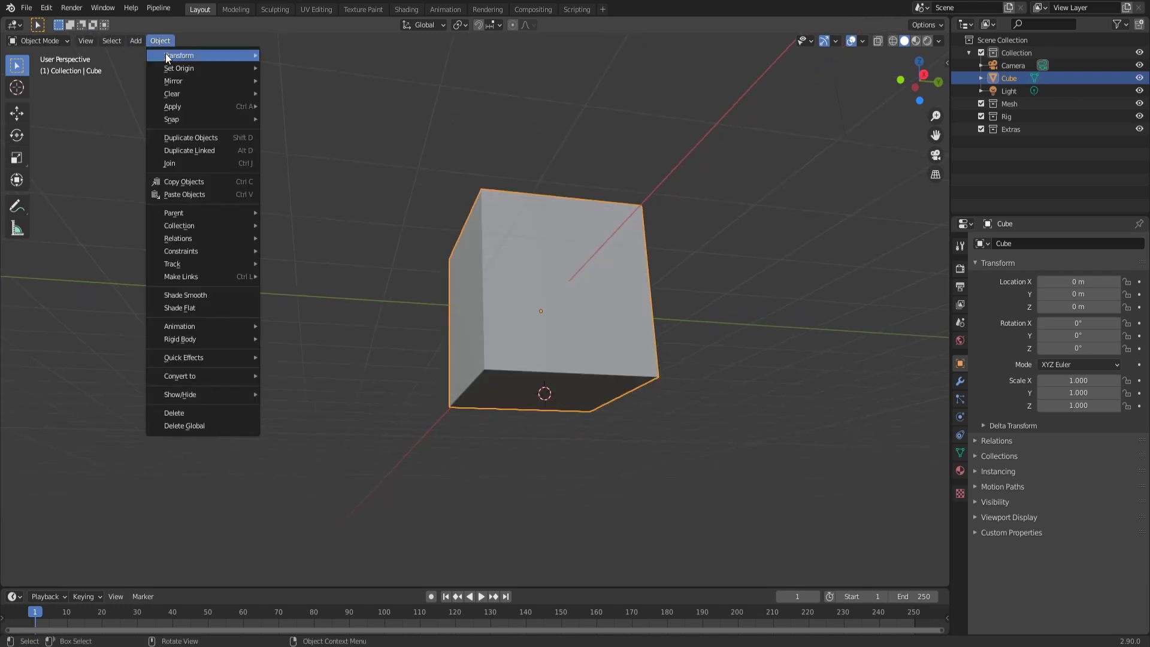
{"action": "mouse_move", "coordinate": [177, 72]}
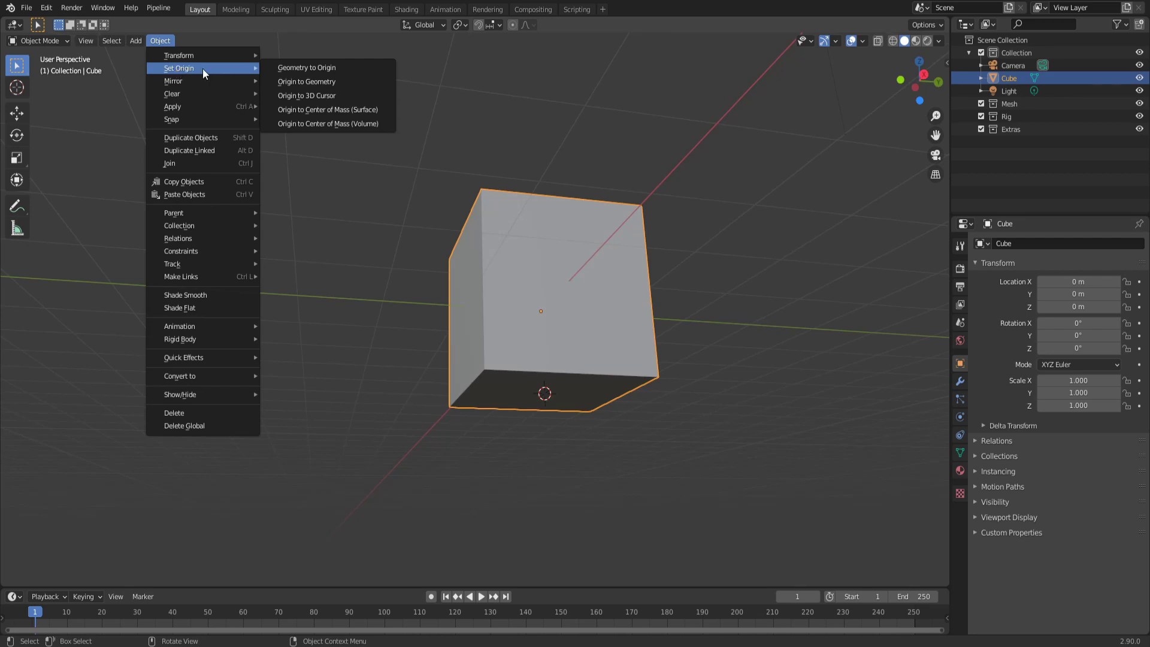
{"action": "left_click", "coordinate": [304, 95]}
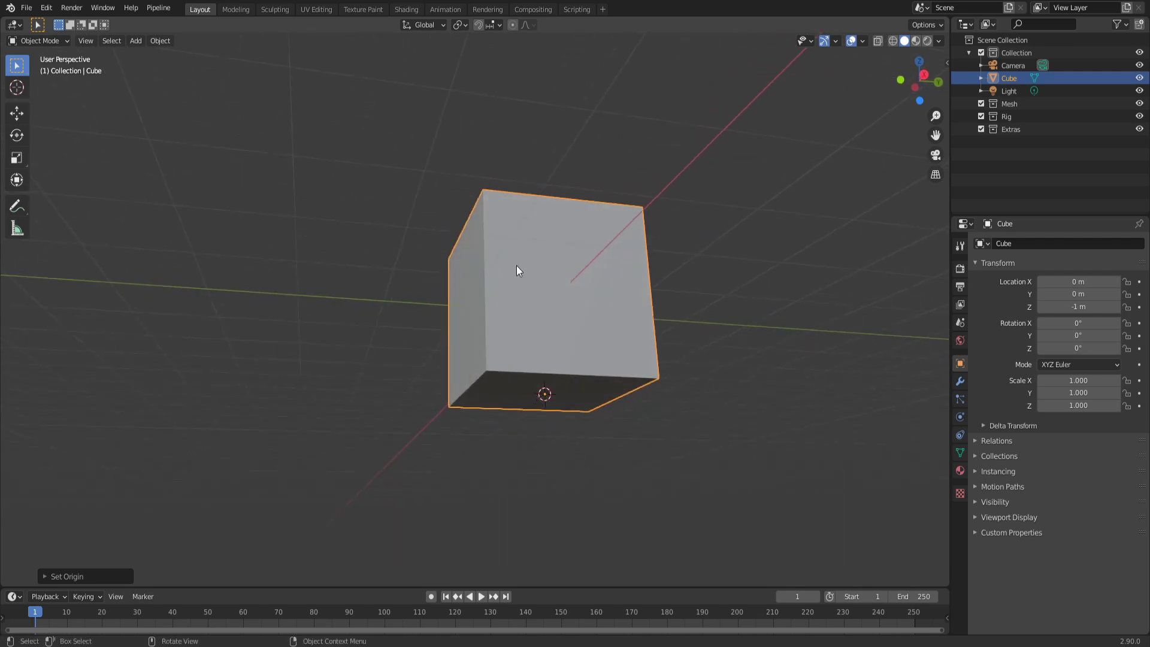
{"action": "middle_click_drag", "start_coordinate": [519, 273], "coordinate": [612, 352]}
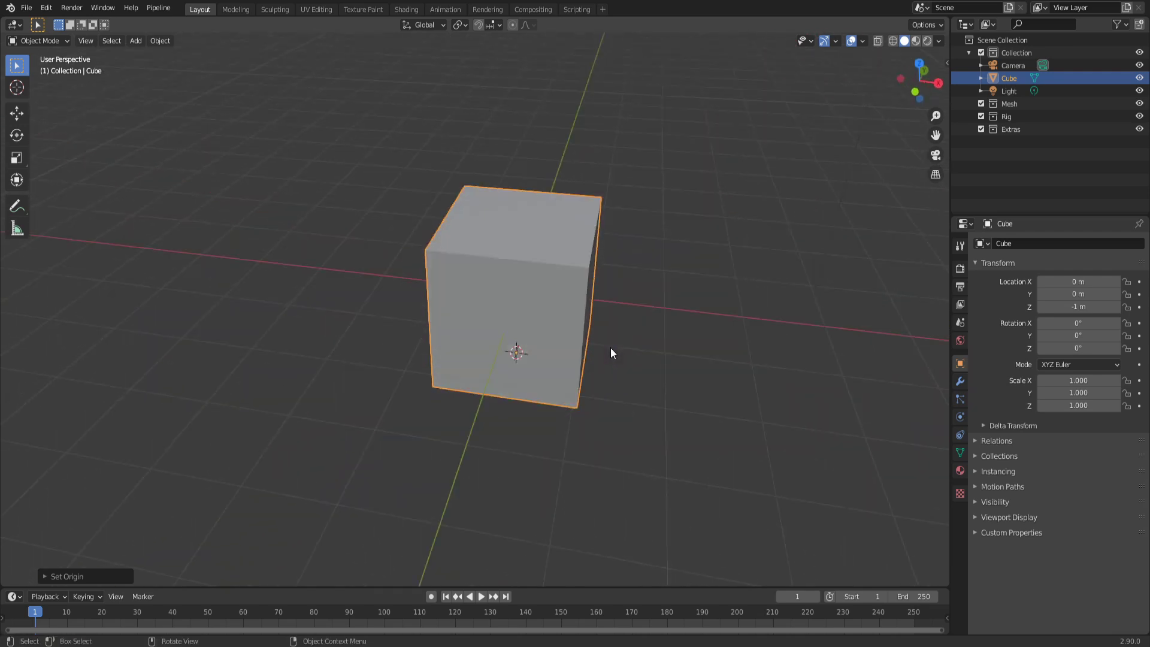
{"action": "key", "text": "s"}
{"action": "key", "text": "z"}
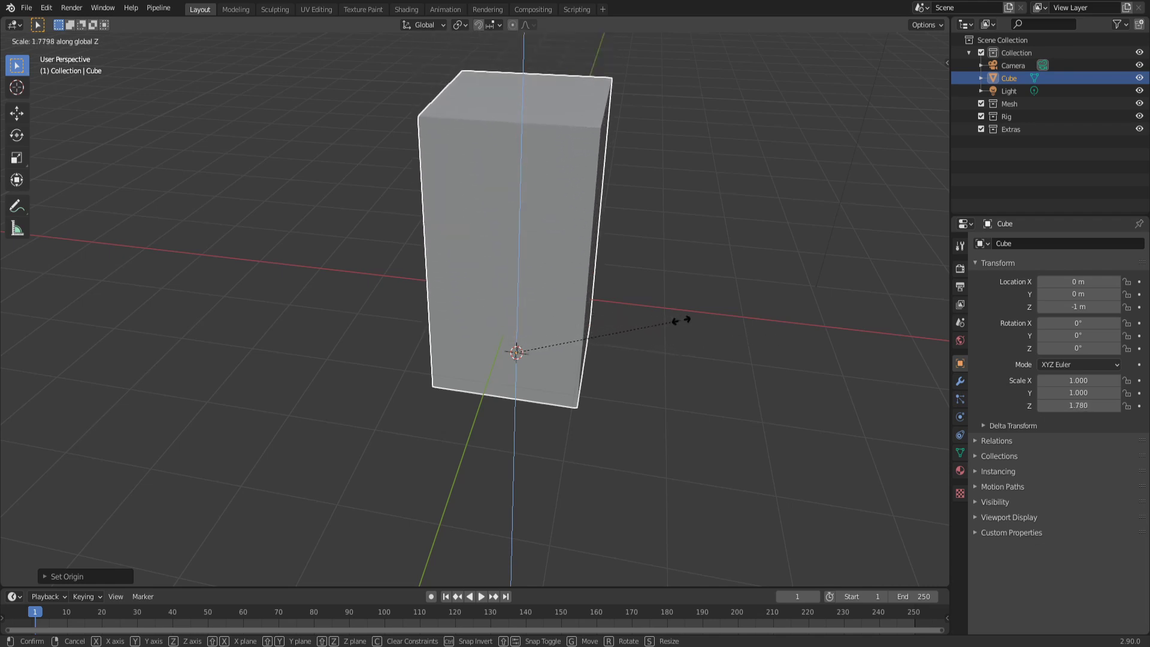
{"action": "key", "text": "Escape"}
{"action": "middle_click_drag", "start_coordinate": [597, 348], "coordinate": [555, 379]}
{"action": "key", "text": "s"}
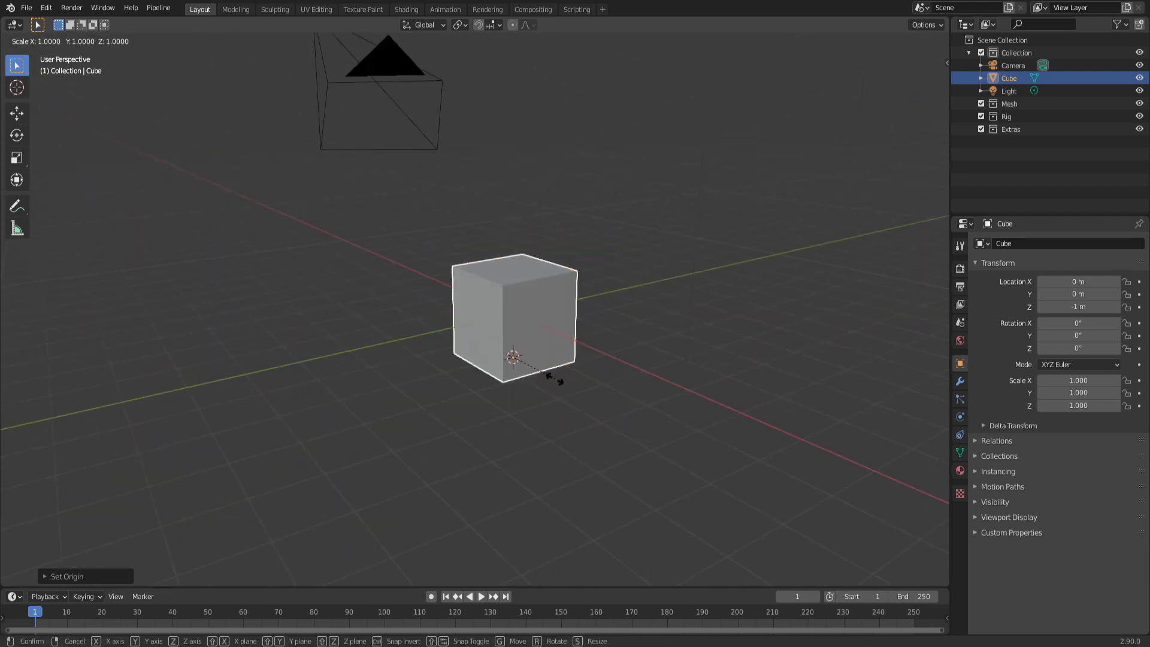
{"action": "key", "text": "x"}
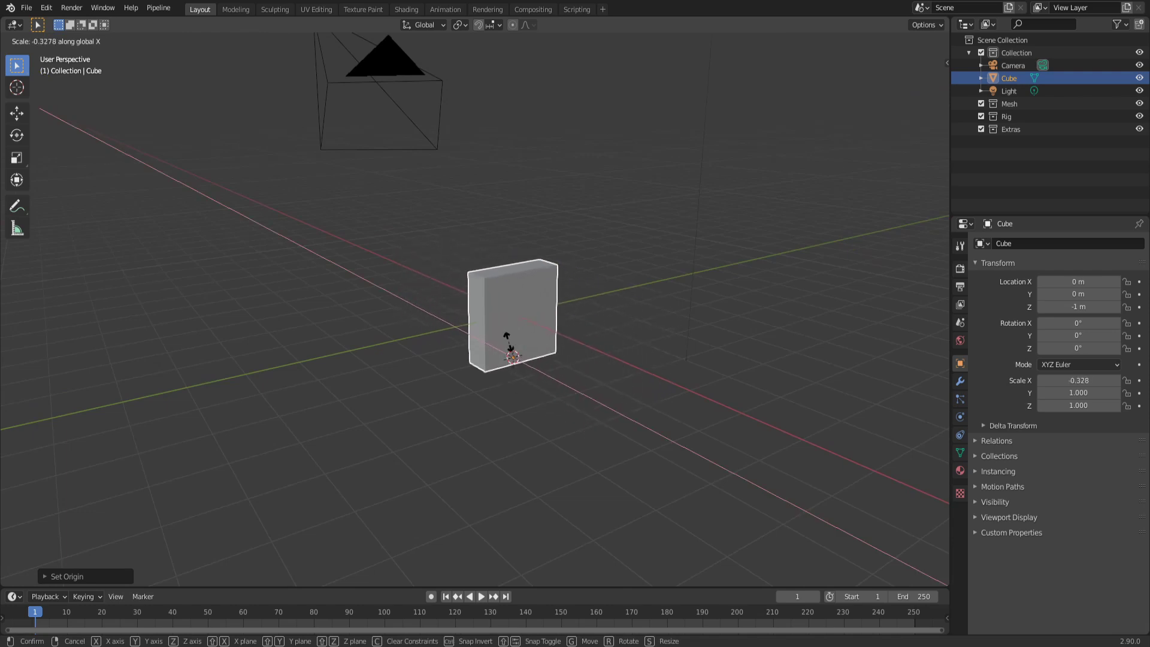
{"action": "key", "text": "Escape"}
{"action": "key", "text": "s"}
{"action": "key", "text": "y"}
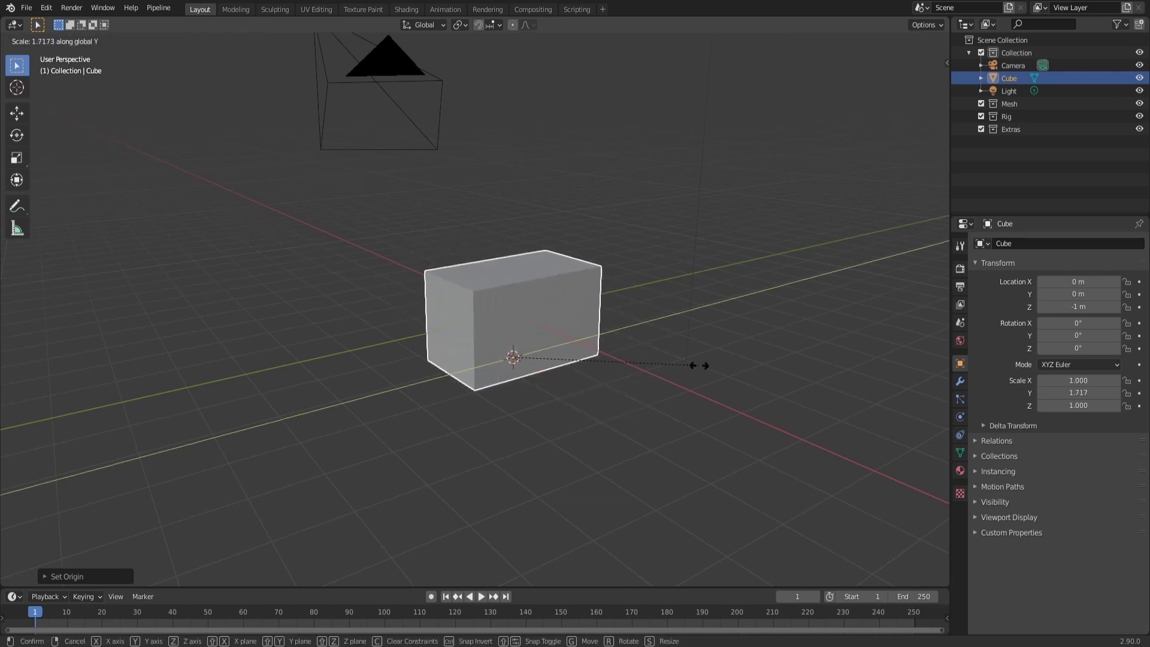
{"action": "key", "text": "Escape"}
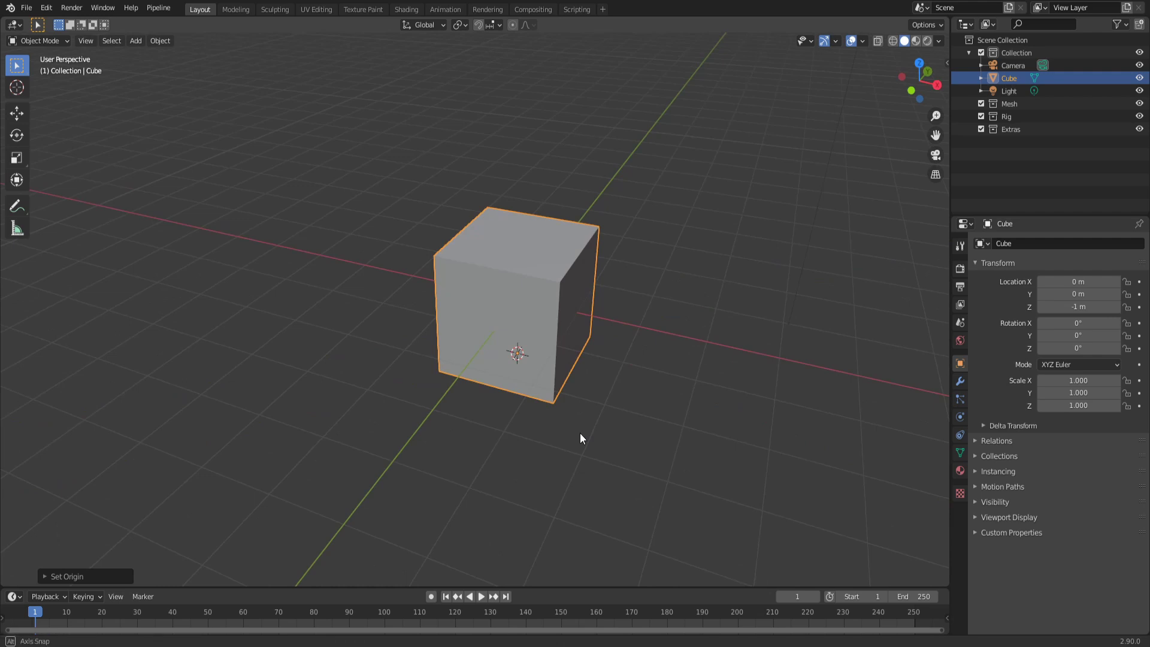
In Edit Mode, snap the 3D cursor to the cube's bottom corner vertex
{"action": "middle_click_drag", "start_coordinate": [581, 434], "coordinate": [613, 465]}
{"action": "key", "text": "Tab"}
{"action": "left_click", "coordinate": [560, 452]}
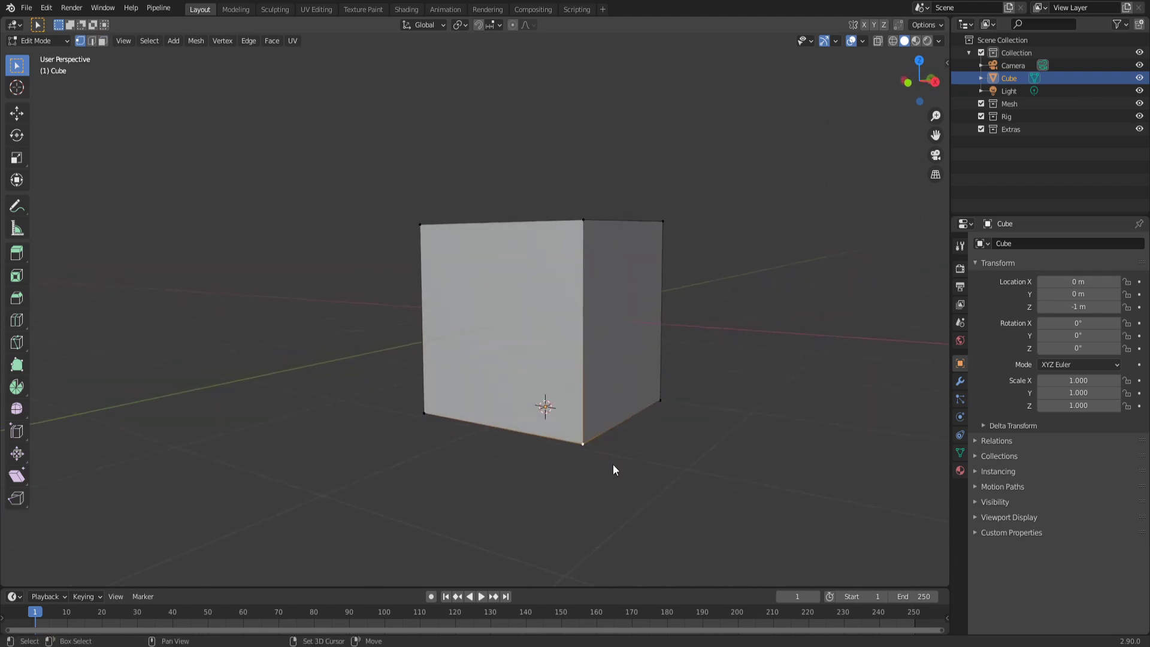
{"action": "left_click", "coordinate": [616, 535]}
{"action": "middle_click_drag", "start_coordinate": [581, 455], "coordinate": [611, 458]}
Back in Object Mode, set the origin to the 3D cursor, placing it at 1 m, -1 m, -1 m
{"action": "key", "text": "Tab"}
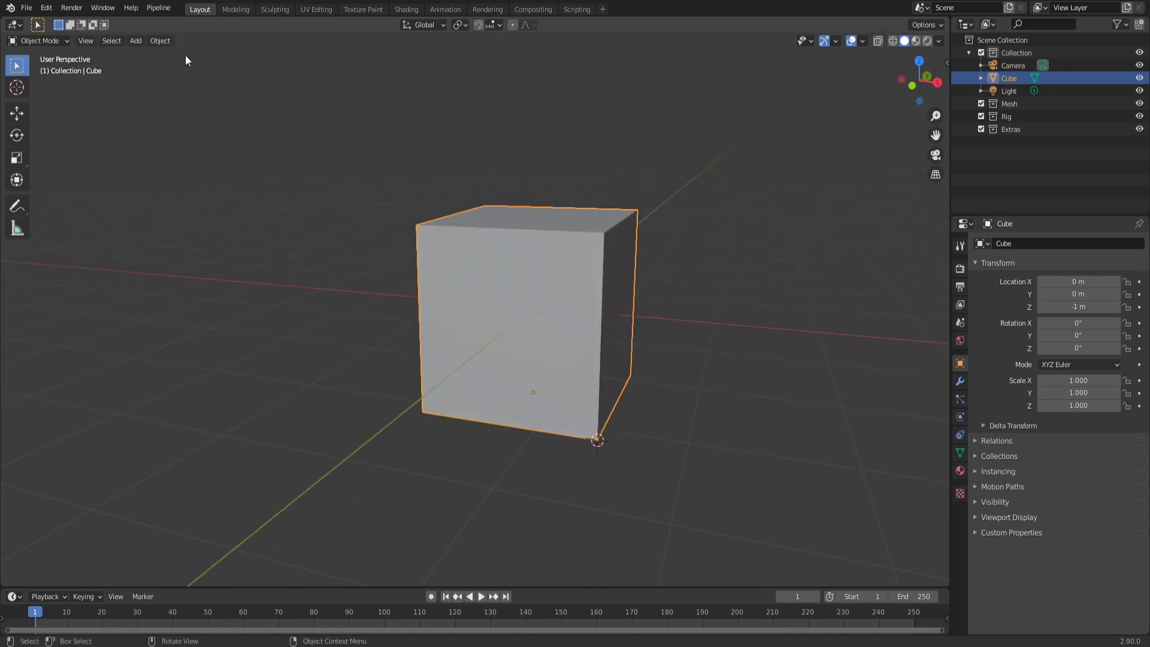
{"action": "left_click", "coordinate": [157, 40]}
{"action": "mouse_move", "coordinate": [235, 68]}
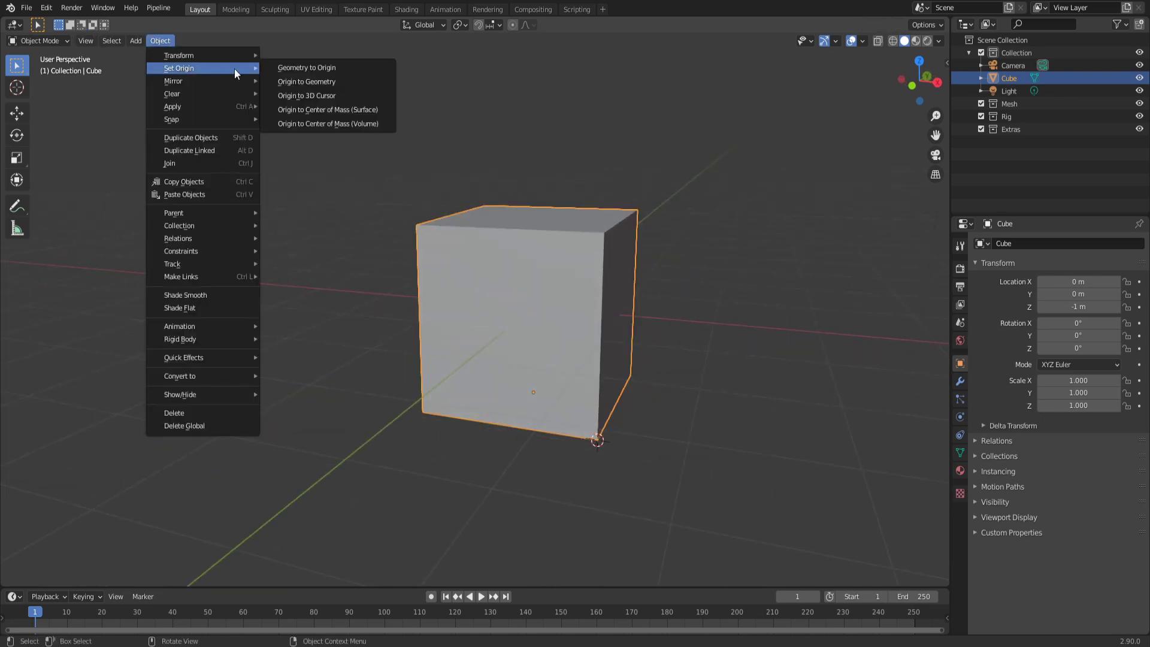
{"action": "left_click", "coordinate": [329, 96]}
{"action": "middle_click_drag", "start_coordinate": [529, 236], "coordinate": [573, 257]}
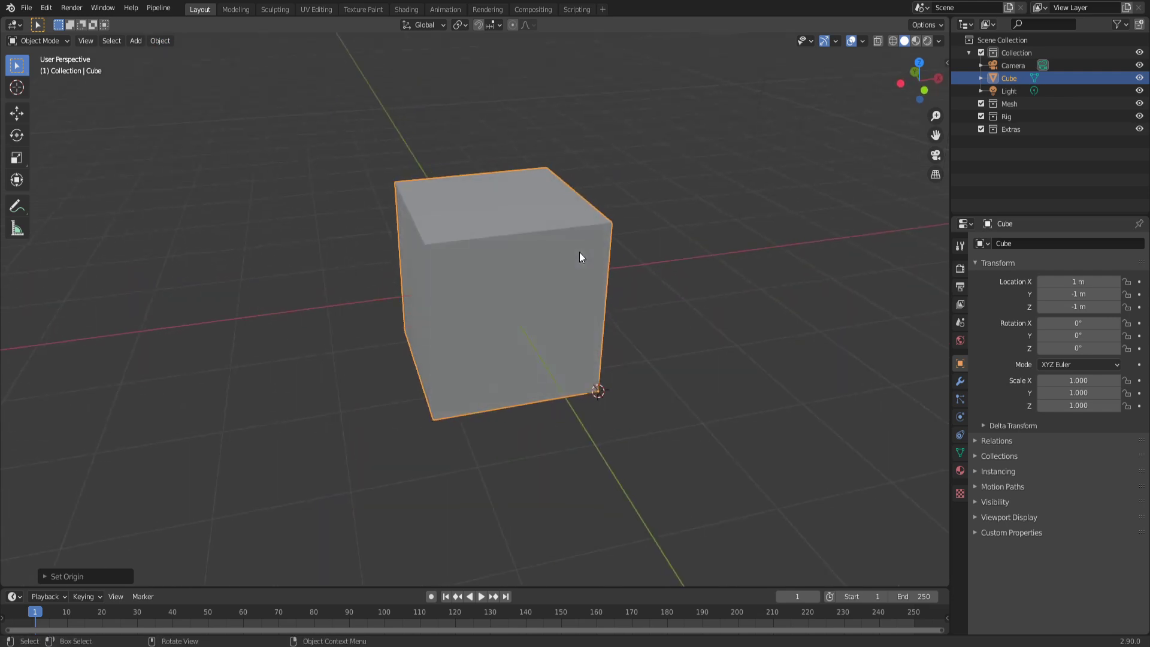
{"action": "key", "text": "s"}
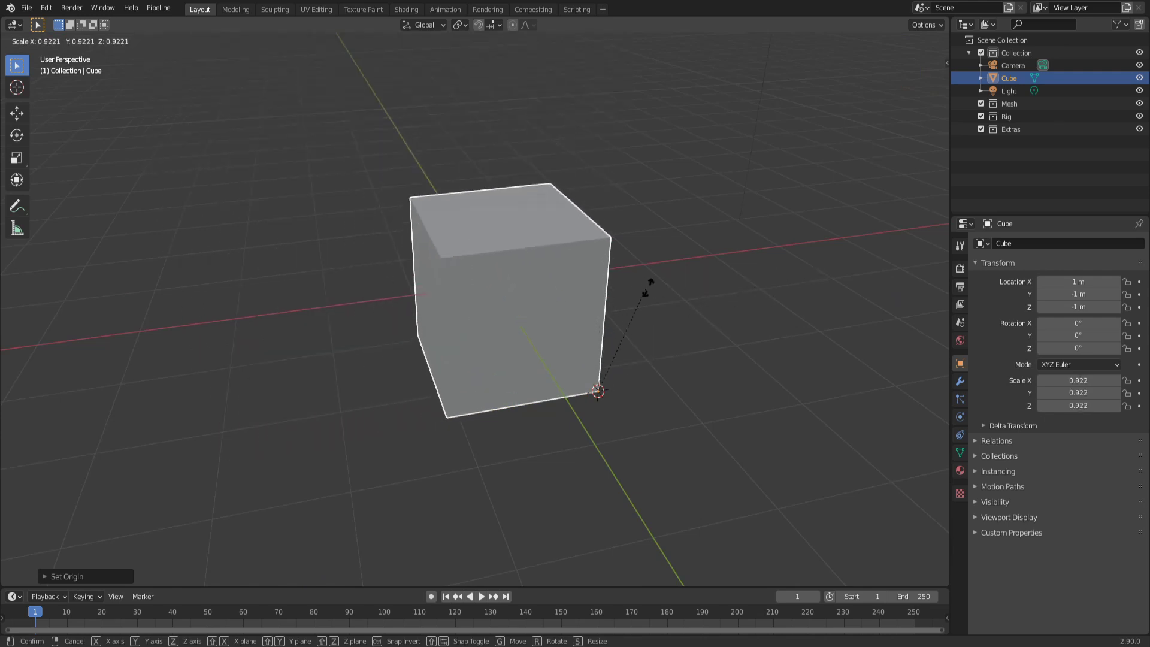
{"action": "right_click", "coordinate": [780, 282]}
{"action": "middle_click_drag", "start_coordinate": [780, 282], "coordinate": [668, 326]}
{"action": "key", "text": "r"}
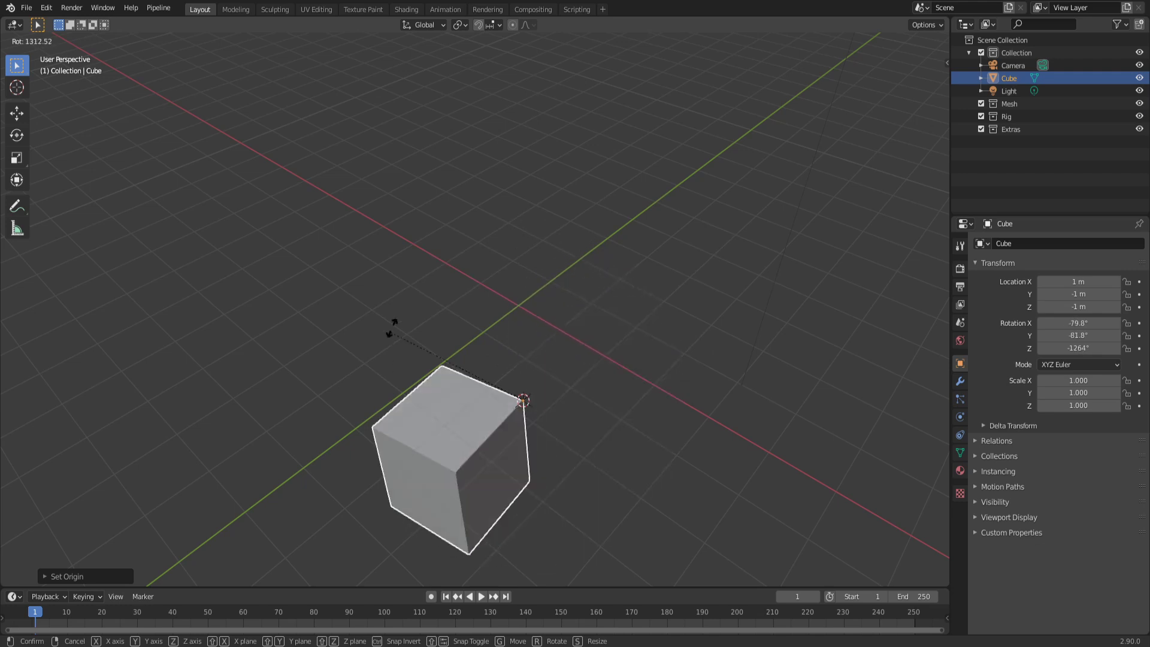
{"action": "key", "text": "z"}
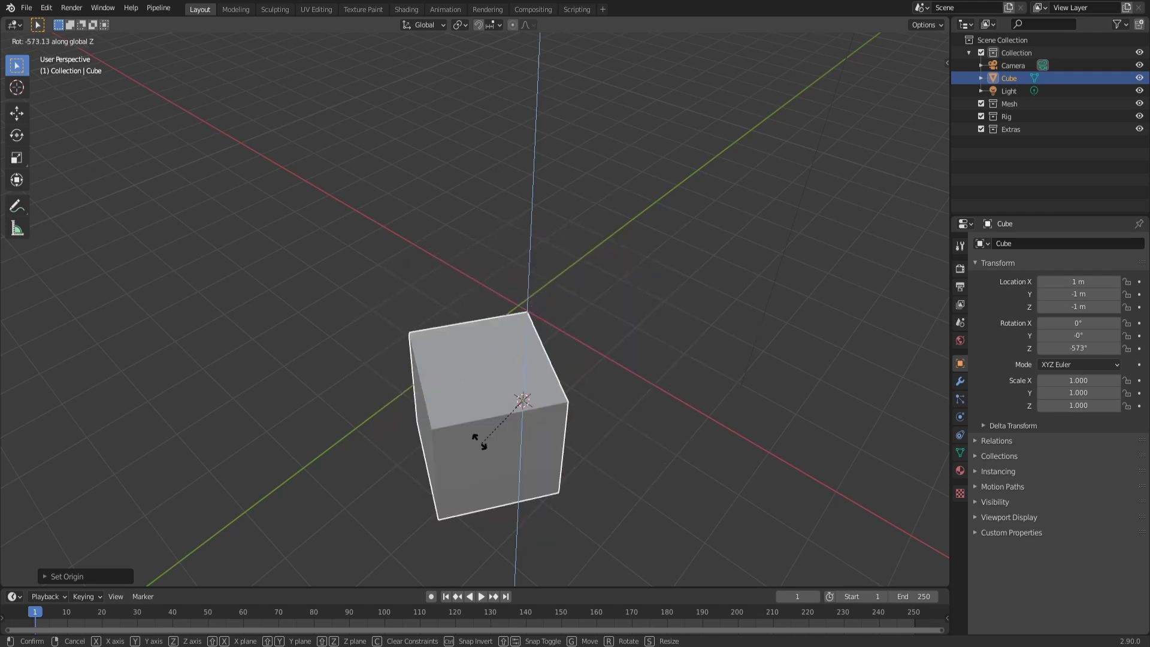
{"action": "right_click", "coordinate": [442, 283]}
{"action": "middle_click_drag", "start_coordinate": [473, 173], "coordinate": [438, 158]}
{"action": "left_click", "coordinate": [160, 41]}
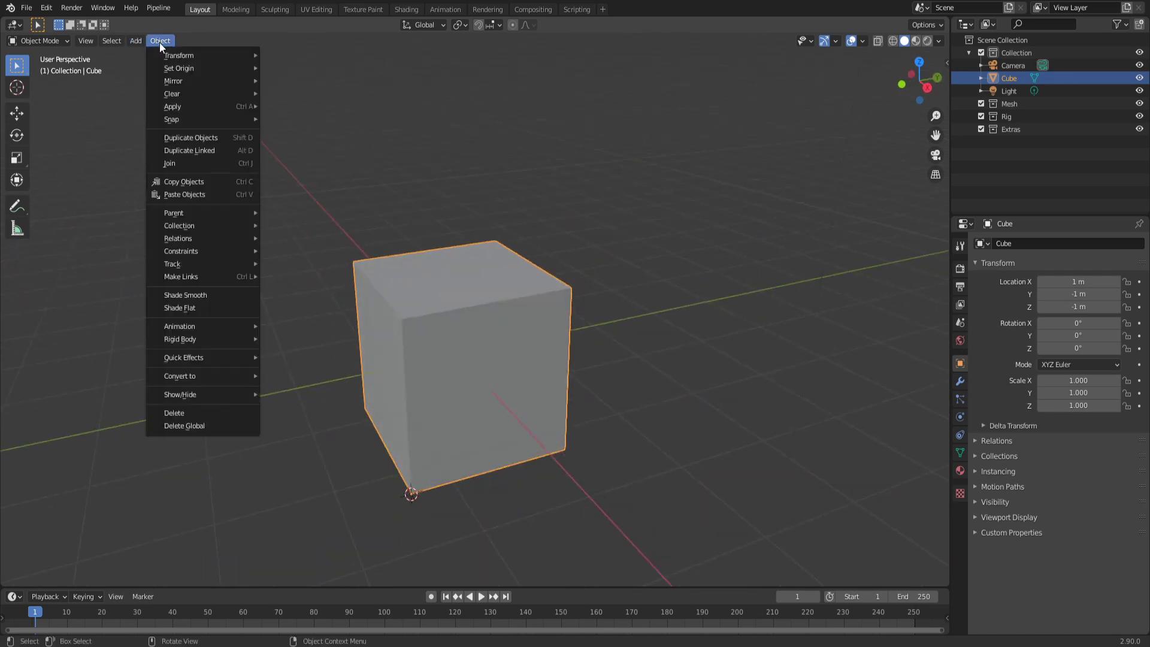
{"action": "mouse_move", "coordinate": [174, 67]}
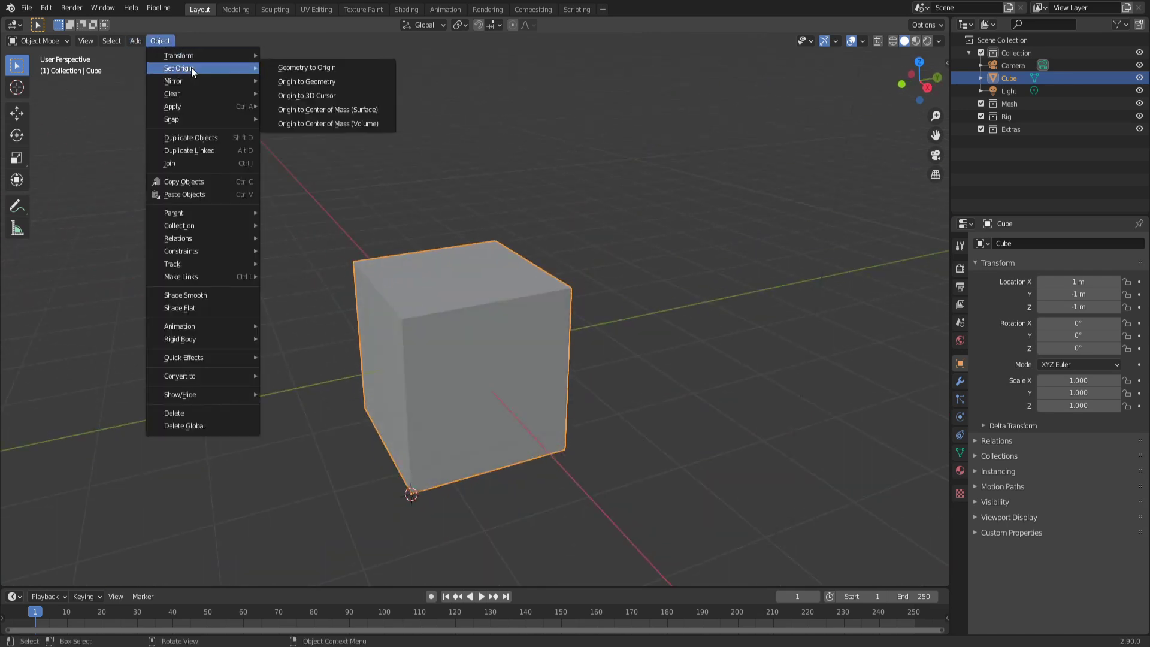
{"action": "left_click", "coordinate": [314, 81]}
{"action": "middle_click_drag", "start_coordinate": [462, 172], "coordinate": [495, 353]}
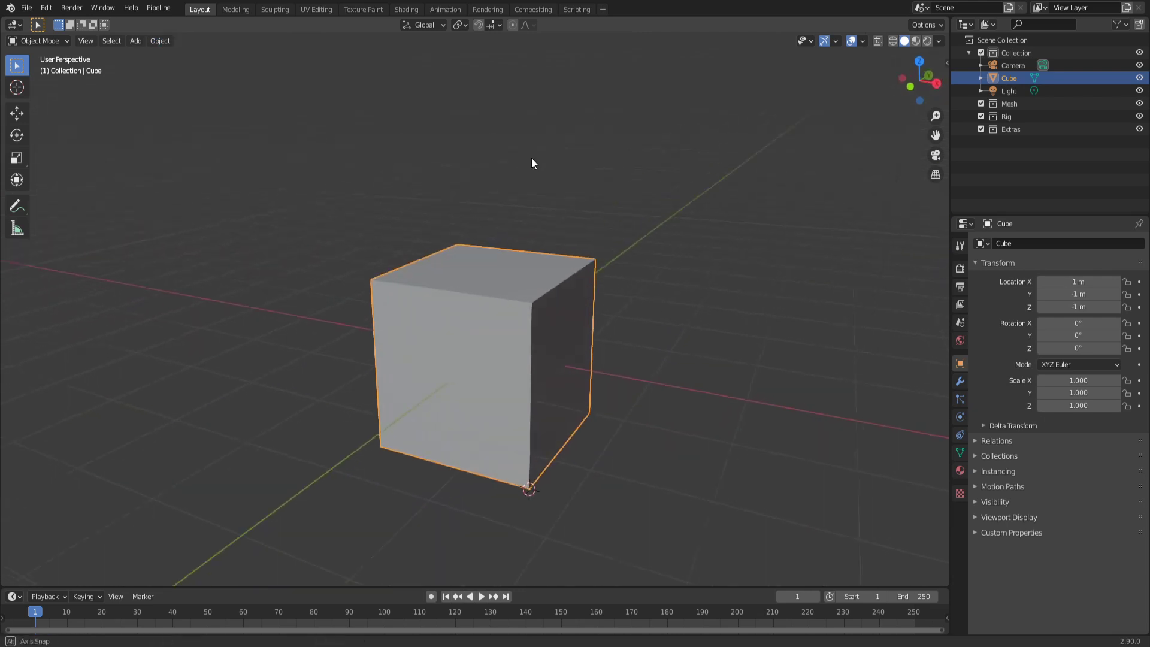
{"action": "middle_click_drag", "start_coordinate": [531, 157], "coordinate": [507, 157]}
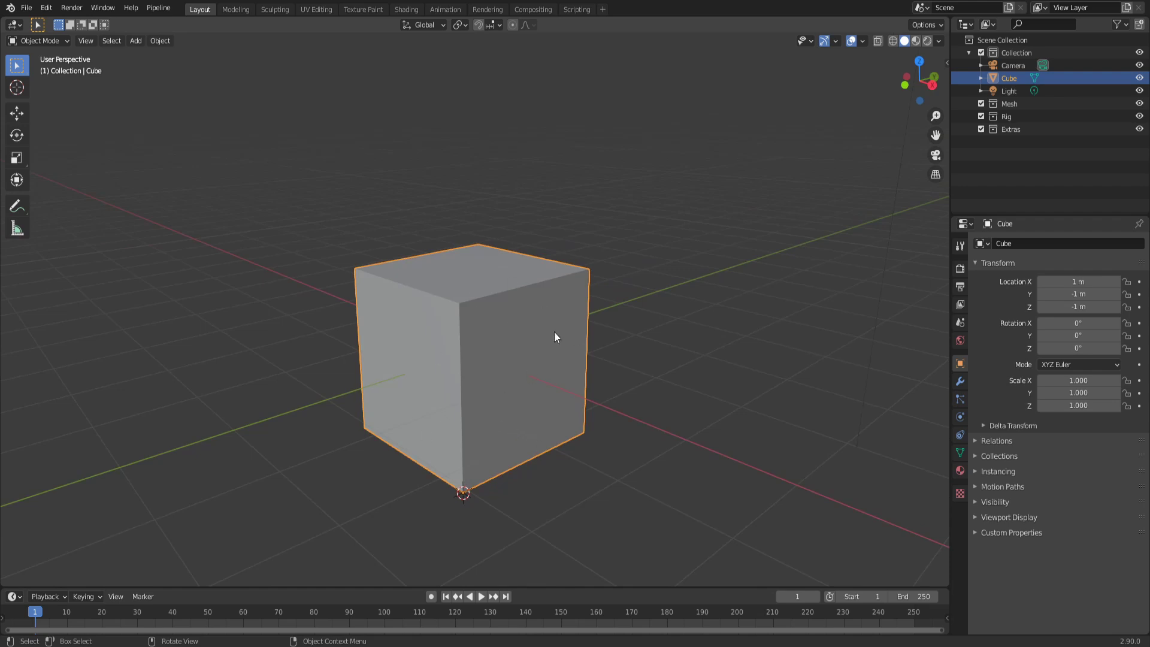
Apply Set Origin > Geometry to Origin to centre the cube mesh on its corner origin
{"action": "left_click", "coordinate": [158, 40]}
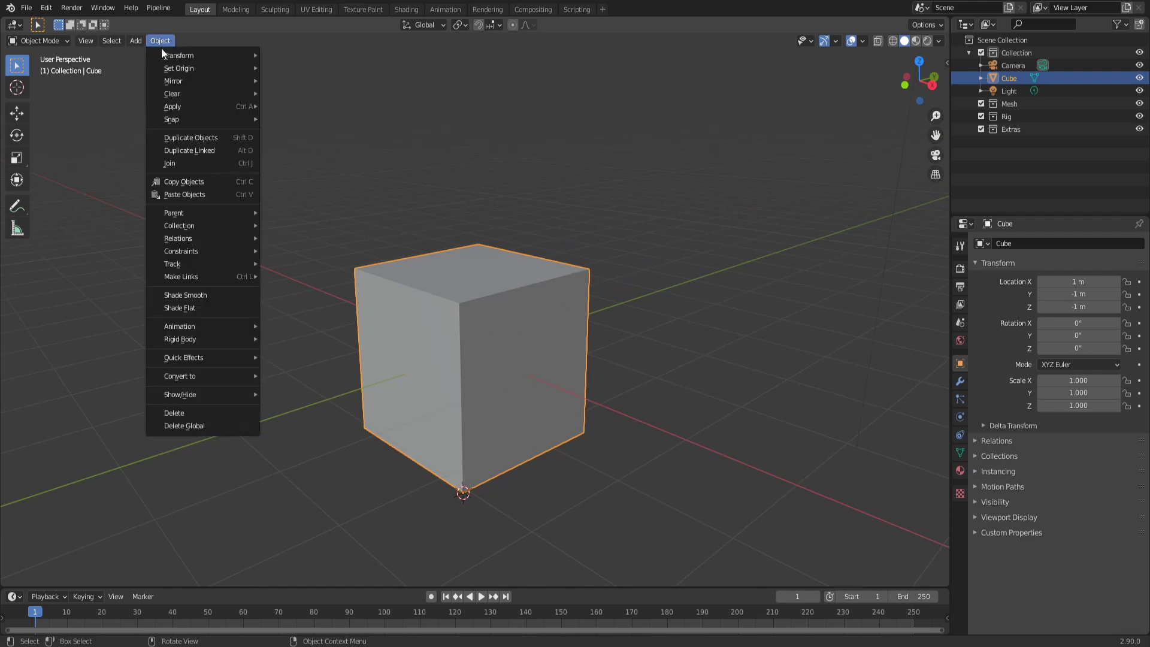
{"action": "mouse_move", "coordinate": [176, 66]}
{"action": "left_click", "coordinate": [279, 68]}
{"action": "middle_click_drag", "start_coordinate": [429, 249], "coordinate": [421, 464]}
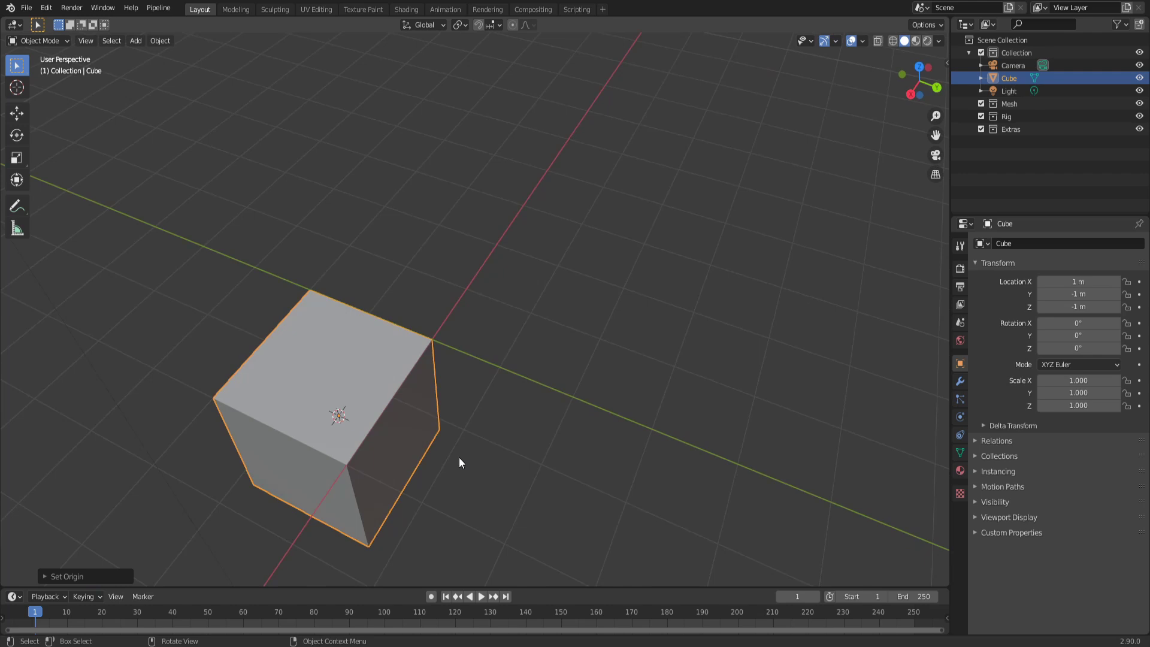
{"action": "middle_click_drag", "start_coordinate": [461, 458], "coordinate": [545, 425]}
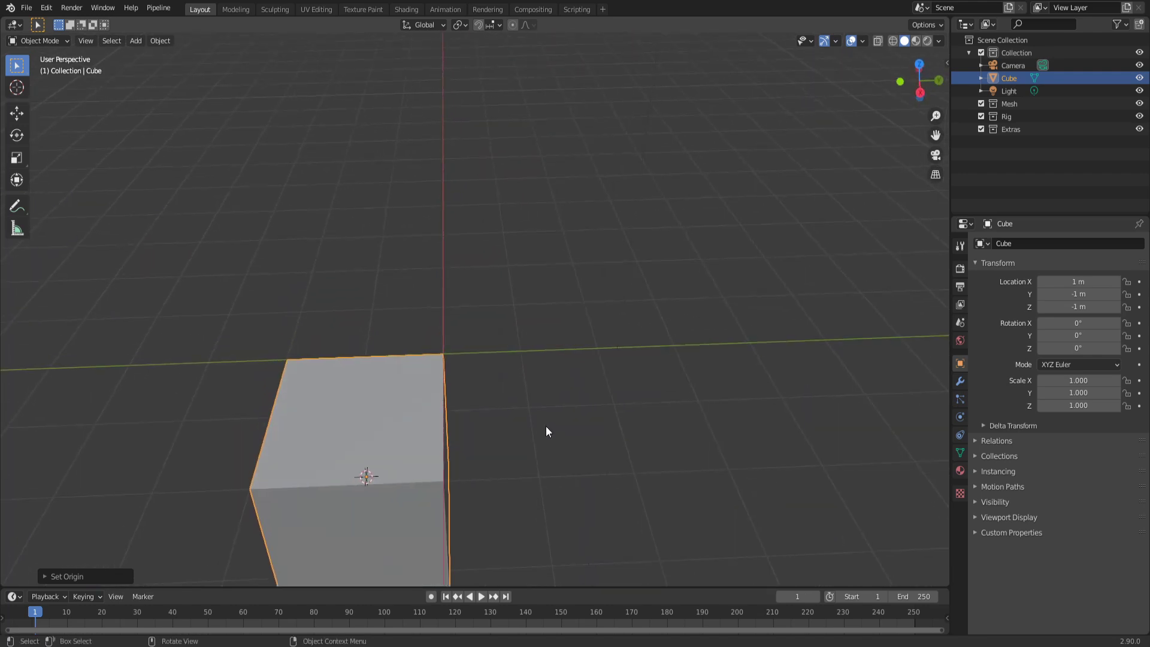